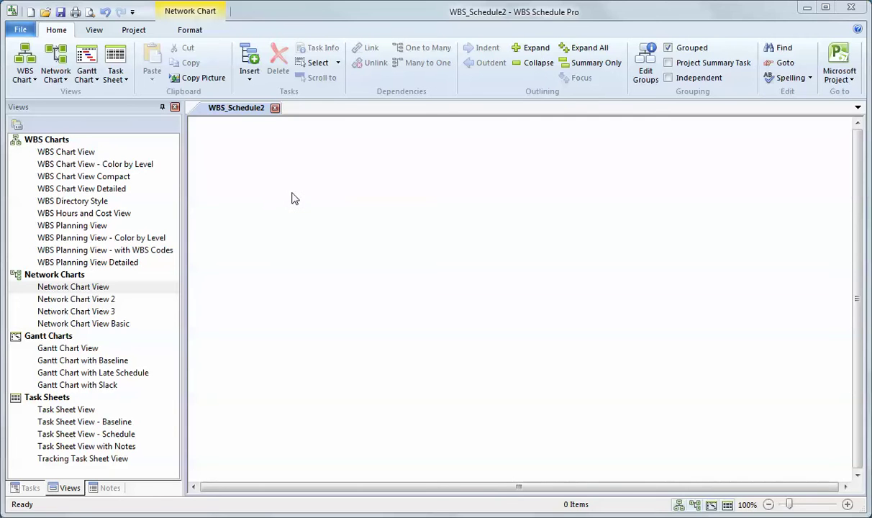
# Draw task 1 on the network chart and link two new successor tasks, 2 and 3, from it.
pyautogui.click(73, 288)
pyautogui.moveTo(245, 164); pyautogui.dragTo(369, 190)
pyautogui.moveTo(235, 137); pyautogui.dragTo(356, 201)
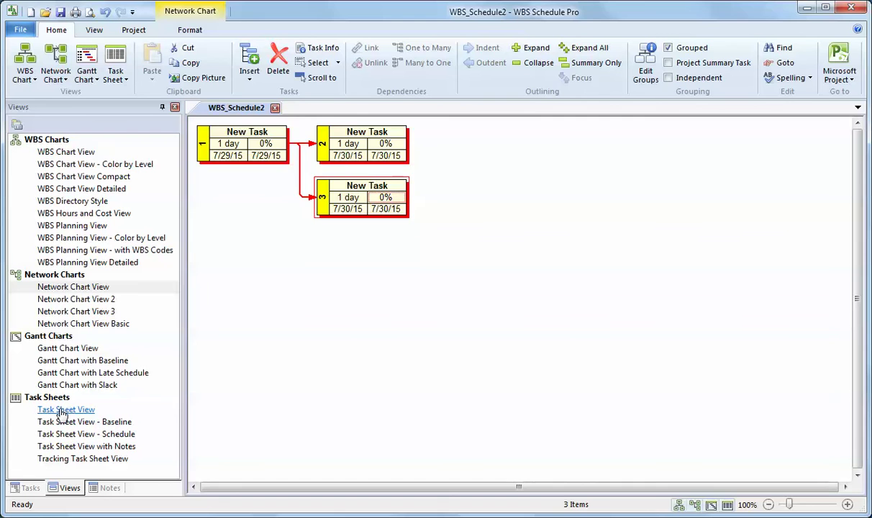
# In the task sheet, insert a summary task above the first task.
pyautogui.click(63, 410)
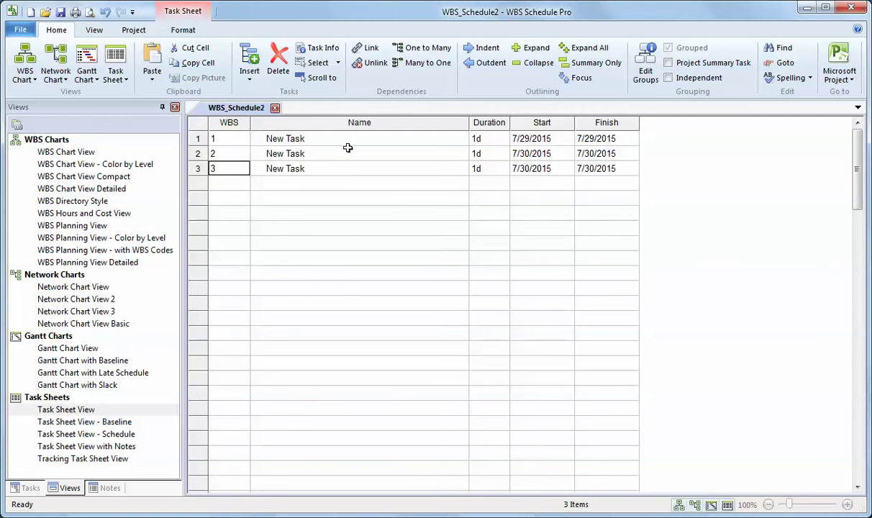
pyautogui.click(296, 140)
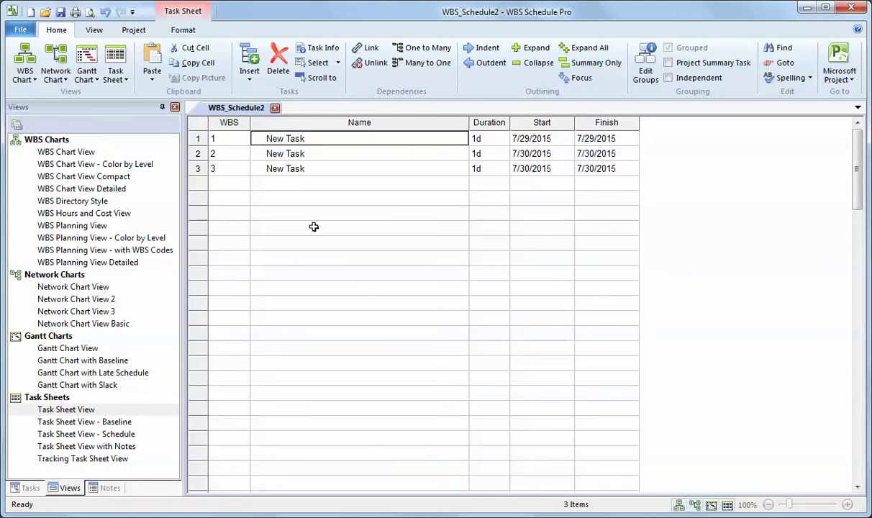
pyautogui.click(250, 81)
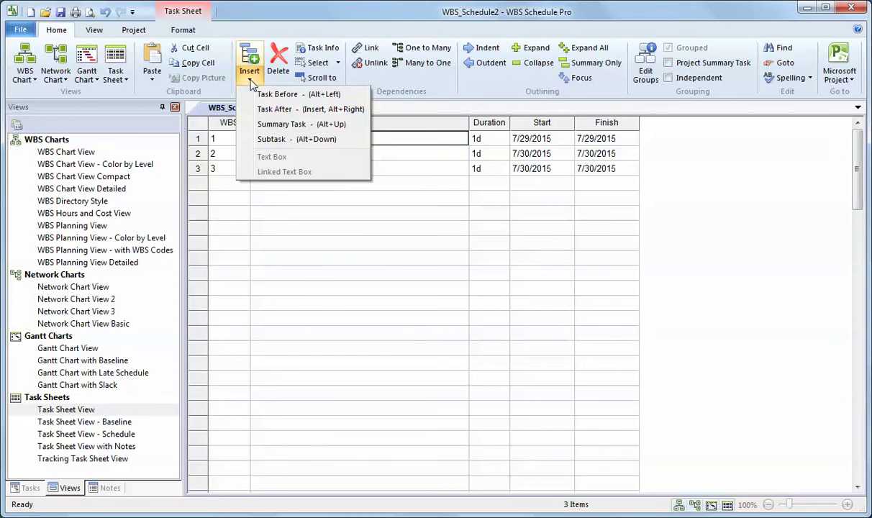
pyautogui.click(280, 126)
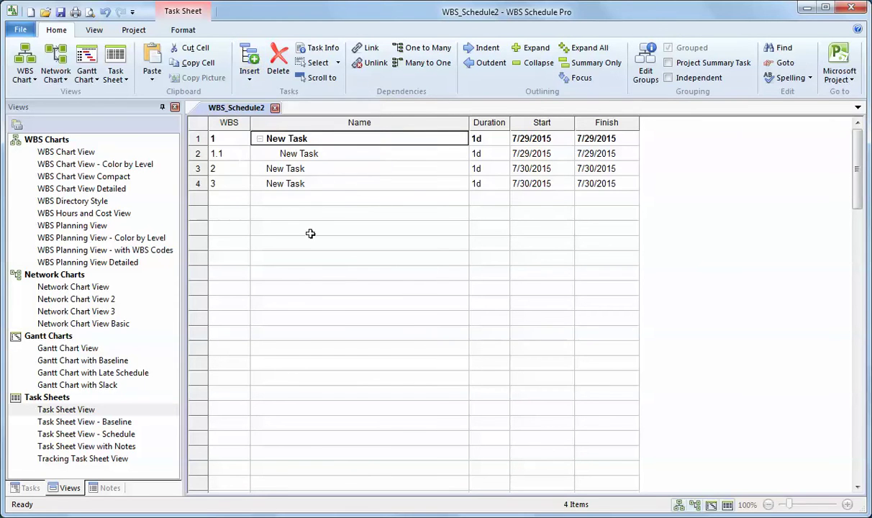
pyautogui.click(249, 79)
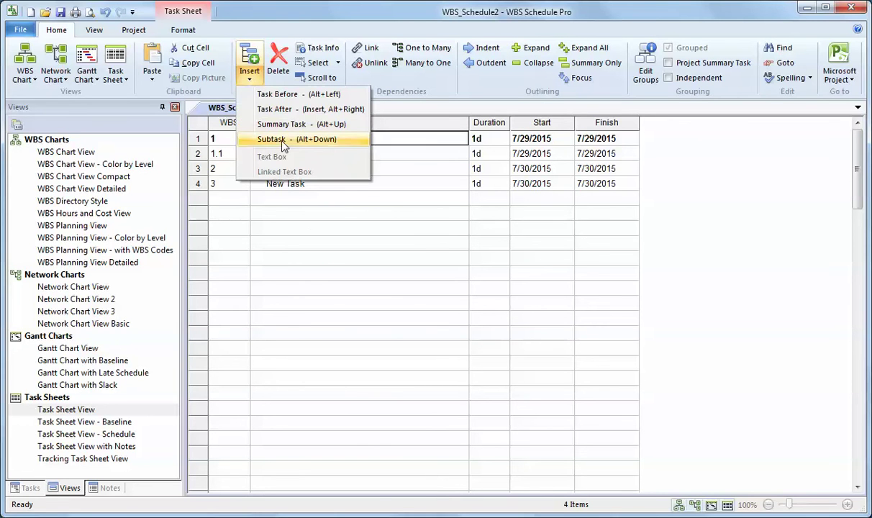
pyautogui.click(399, 170)
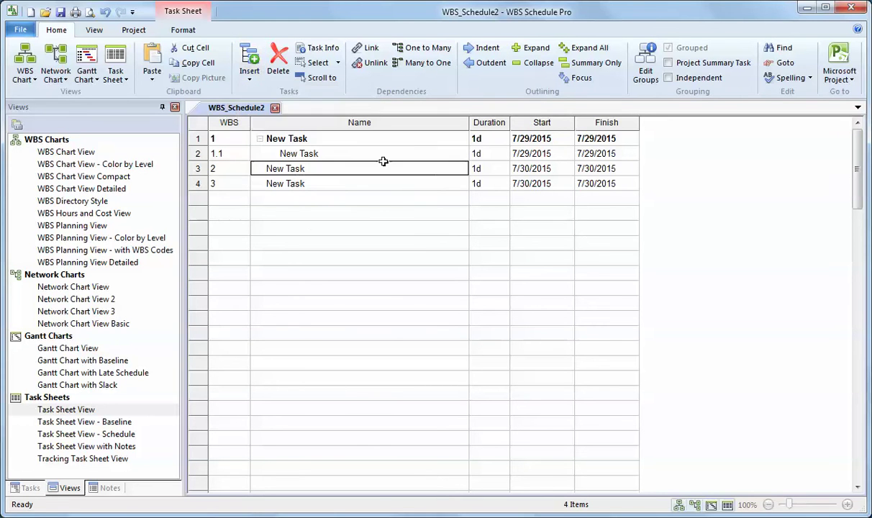
# Name the summary 'Project Summary' and the next row 'Design Phase'.
pyautogui.click(337, 141)
pyautogui.write('Prpojec')
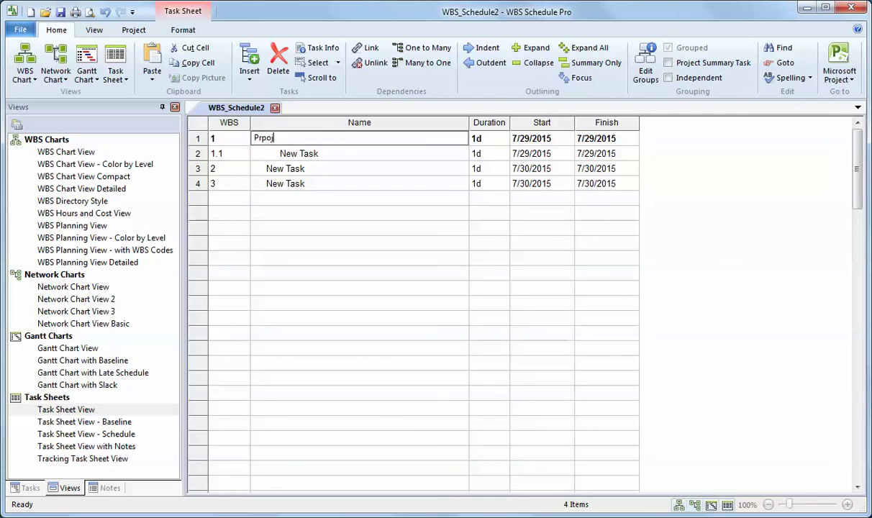
pyautogui.press('BackSpace')
pyautogui.press('BackSpace')
pyautogui.press('BackSpace')
pyautogui.press('BackSpace')
pyautogui.write('ropj')
pyautogui.write('ject Summary')
pyautogui.press('Return')
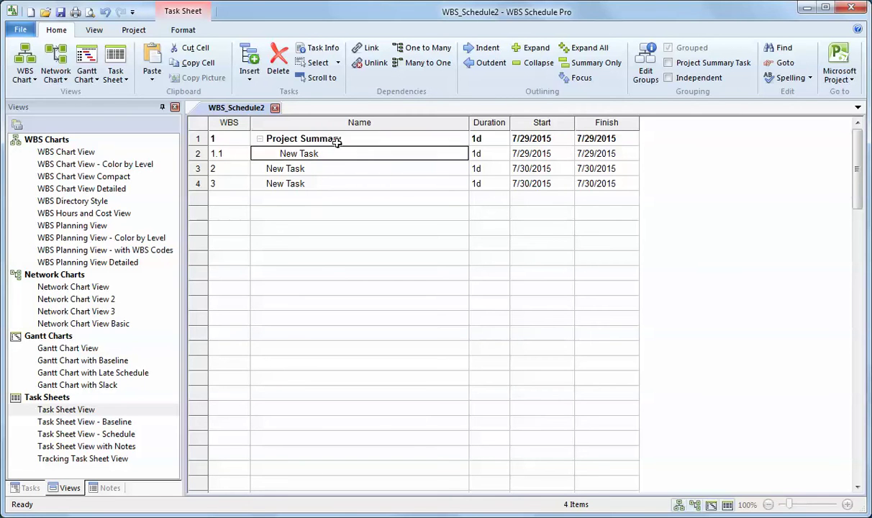
pyautogui.write('DEsign')
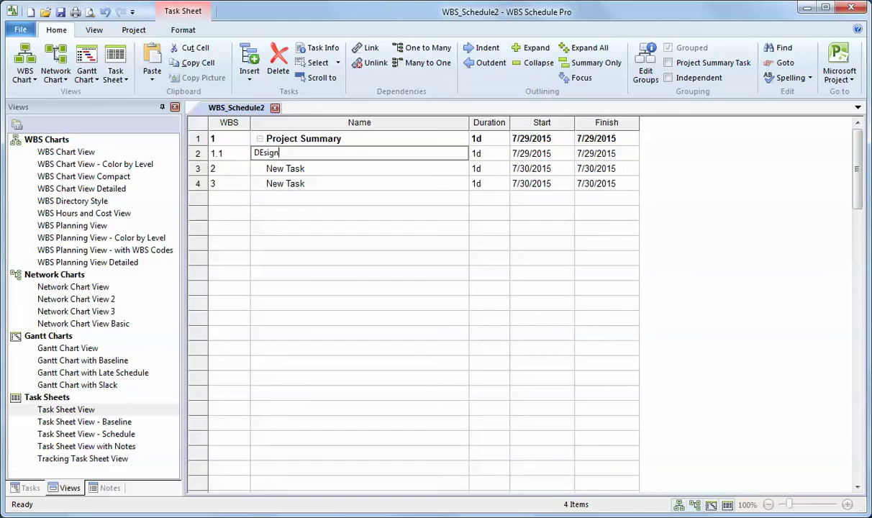
pyautogui.press('BackSpace')
pyautogui.press('BackSpace')
pyautogui.press('BackSpace')
pyautogui.press('BackSpace')
pyautogui.press('BackSpace')
pyautogui.write('esignb Phas')
pyautogui.press('Return')
# Name the two tasks 'Design Task 1' and 'Design Task 2'.
pyautogui.write('De')
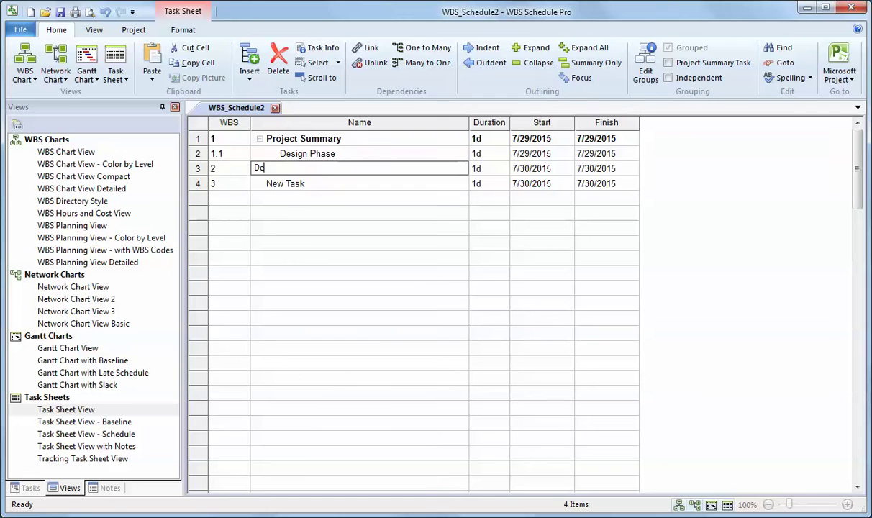
pyautogui.write('isgn task')
pyautogui.press('BackSpace')
pyautogui.press('BackSpace')
pyautogui.press('BackSpace')
pyautogui.press('BackSpace')
pyautogui.press('BackSpace')
pyautogui.press('BackSpace')
pyautogui.press('BackSpace')
pyautogui.press('BackSpace')
pyautogui.press('BackSpace')
pyautogui.write('sign Task 1')
pyautogui.press('Return')
pyautogui.write('Desi')
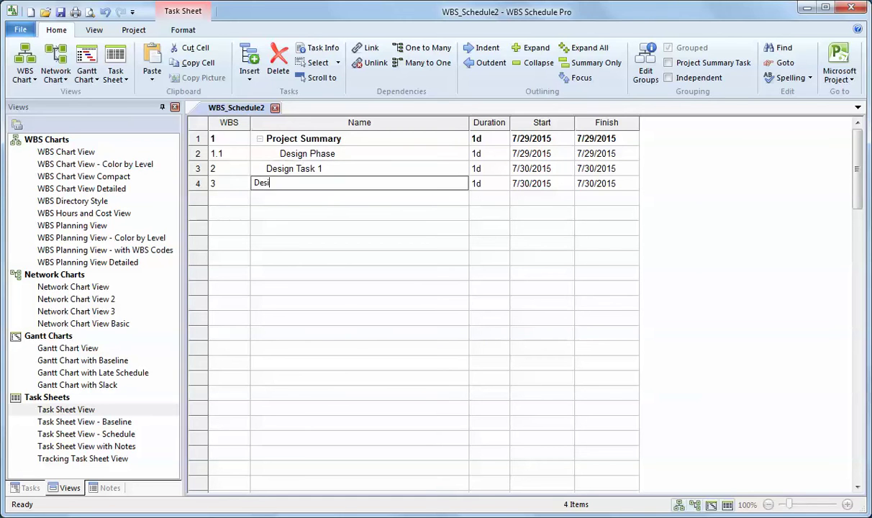
pyautogui.write('gn Task 2')
pyautogui.press('Return')
# Indent both design tasks under Design Phase and add a 'Programming Phase' row.
pyautogui.click(315, 168)
pyautogui.keyDown('shift'); pyautogui.click(312, 183); pyautogui.keyUp('shift')
pyautogui.click(483, 49)
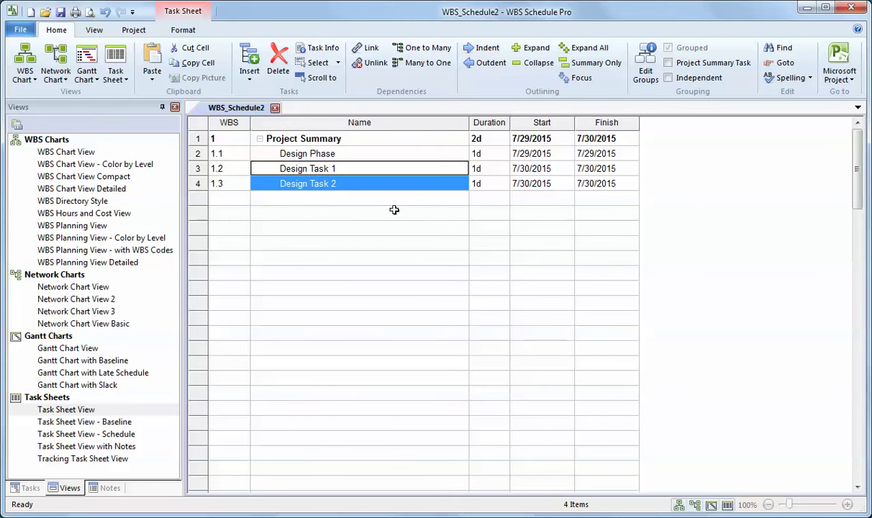
pyautogui.click(290, 200)
pyautogui.write('Pprogrammi')
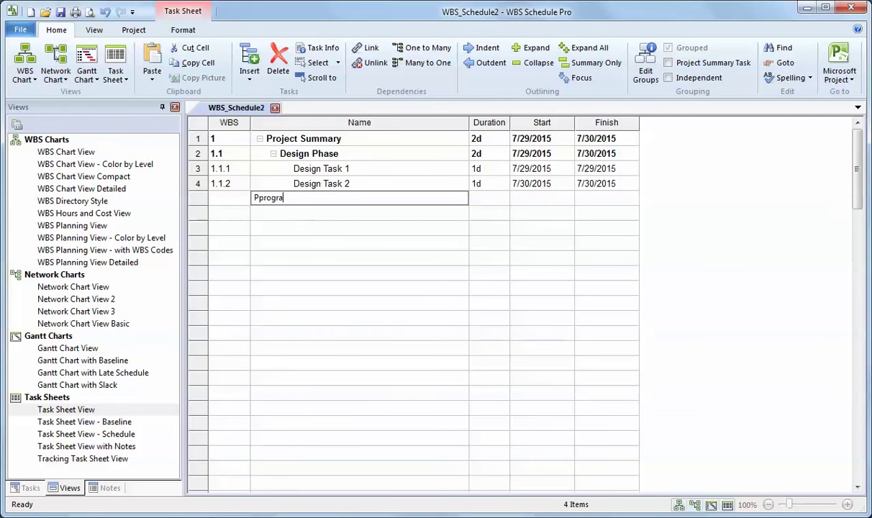
pyautogui.press('BackSpace')
pyautogui.press('BackSpace')
pyautogui.press('BackSpace')
pyautogui.press('BackSpace')
pyautogui.press('BackSpace')
pyautogui.press('BackSpace')
pyautogui.write('ogramming Phase')
pyautogui.press('Return')
# Add 'Programming Task 3' below it and promote Programming Phase to a summary phase.
pyautogui.write('Task')
pyautogui.press('BackSpace')
pyautogui.press('BackSpace')
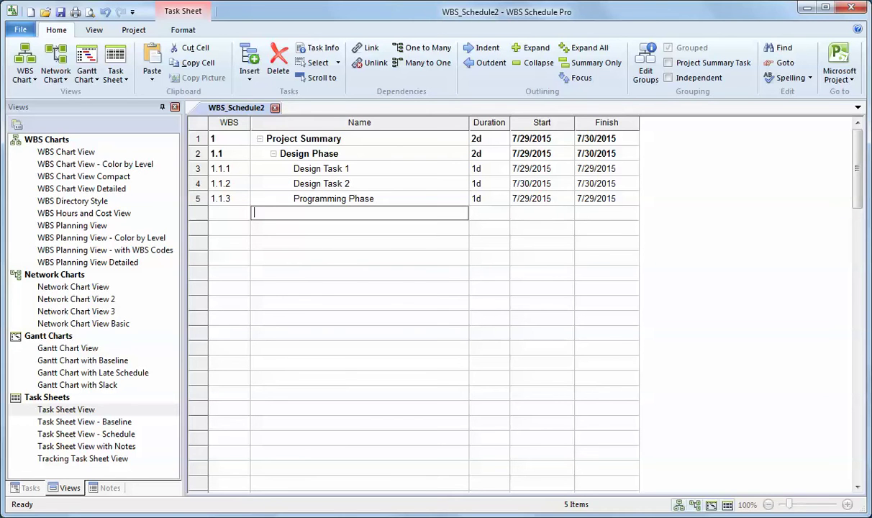
pyautogui.write('Programming Task 3')
pyautogui.press('Return')
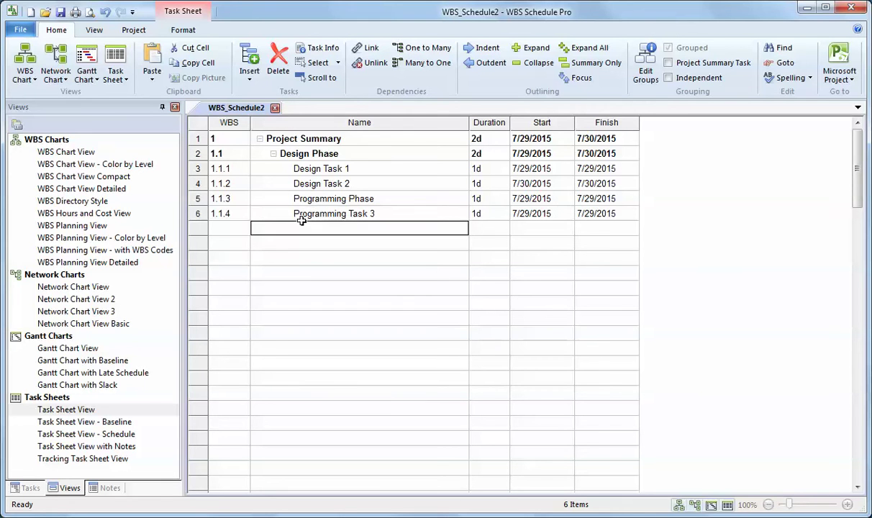
pyautogui.click(299, 197)
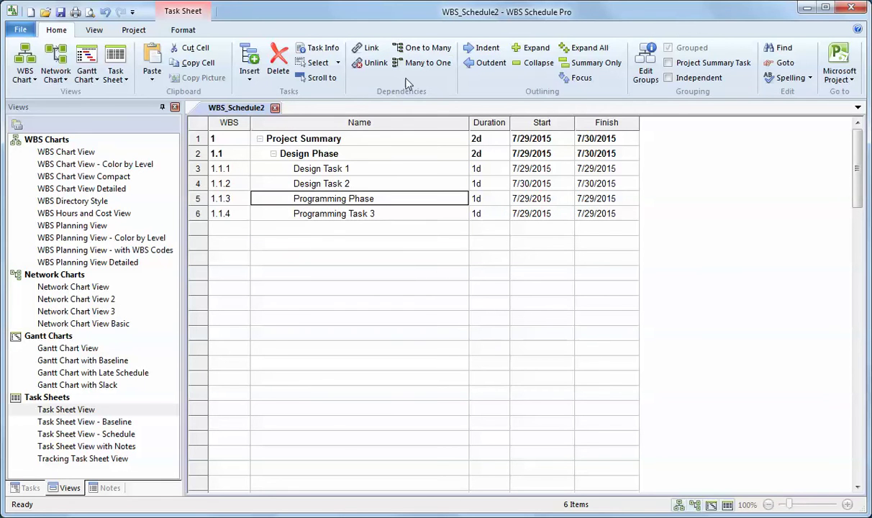
pyautogui.click(479, 63)
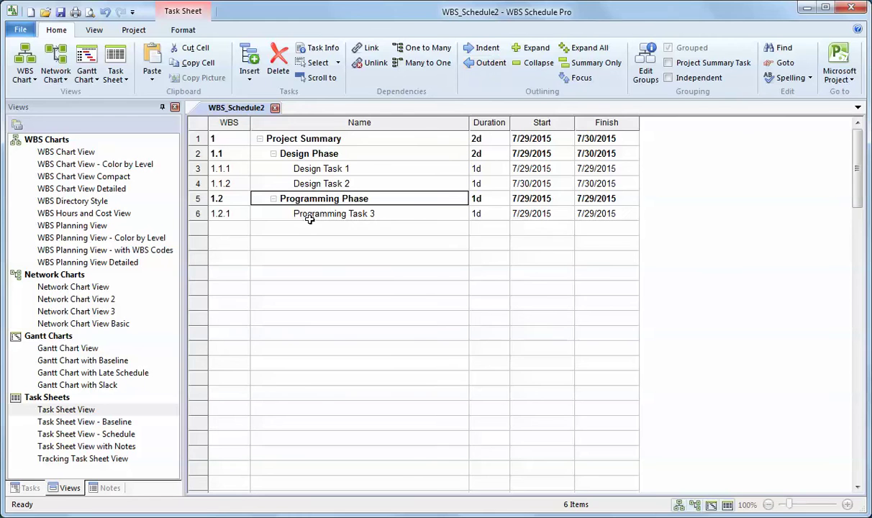
# In the network chart, link Design Task 1 to Programming Task 3 and add a successor task.
pyautogui.click(81, 287)
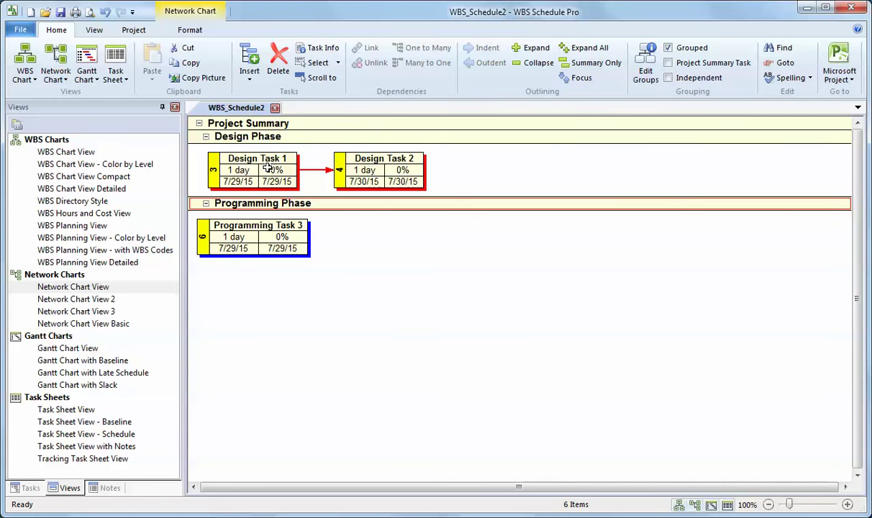
pyautogui.moveTo(267, 167); pyautogui.dragTo(262, 238)
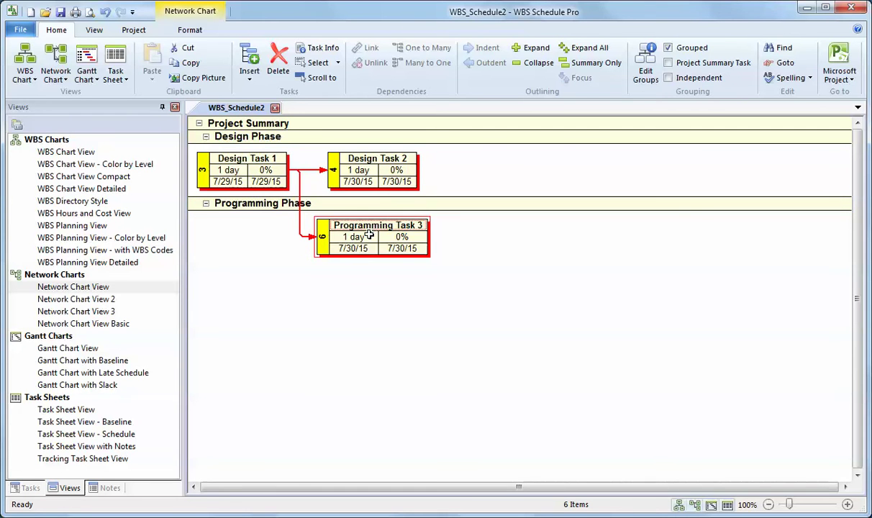
pyautogui.moveTo(369, 236); pyautogui.dragTo(534, 239)
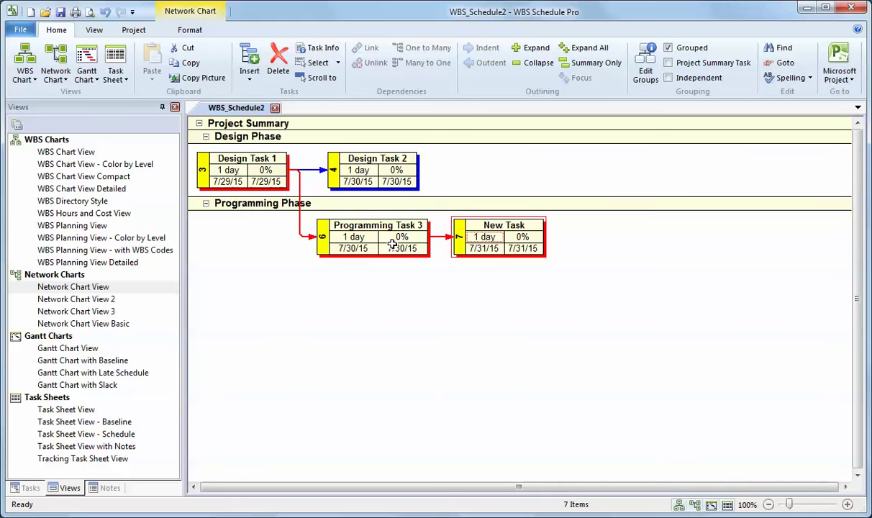
# Draw a new lower task, link Design Task 2 into it, and chain it onward to the 8/3/15 task.
pyautogui.moveTo(263, 311); pyautogui.dragTo(441, 342)
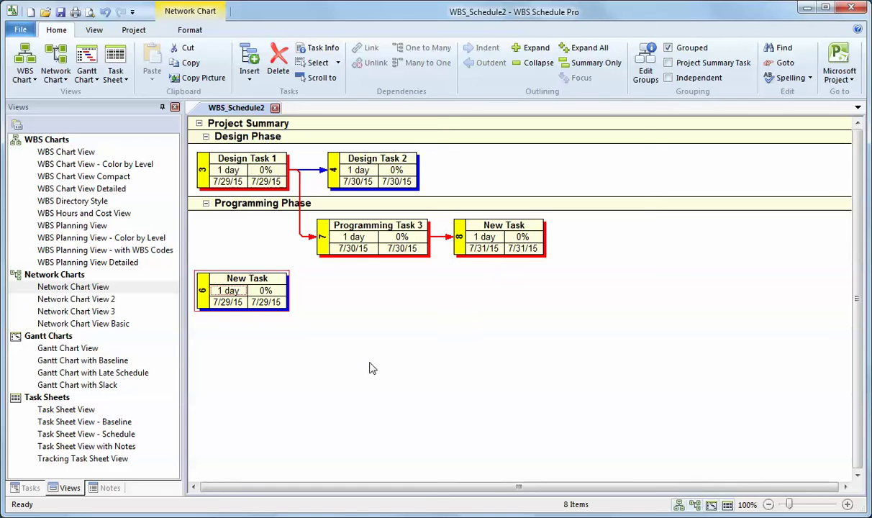
pyautogui.moveTo(358, 173); pyautogui.dragTo(267, 279)
pyautogui.moveTo(499, 222); pyautogui.dragTo(601, 237)
pyautogui.moveTo(484, 279); pyautogui.dragTo(666, 161)
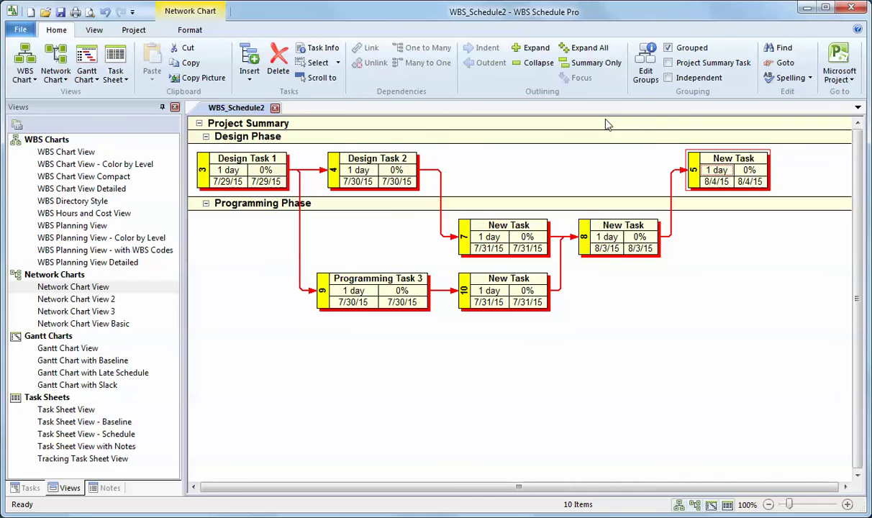
# Return to the network chart and turn off Grouped so phase bands disappear.
pyautogui.click(65, 409)
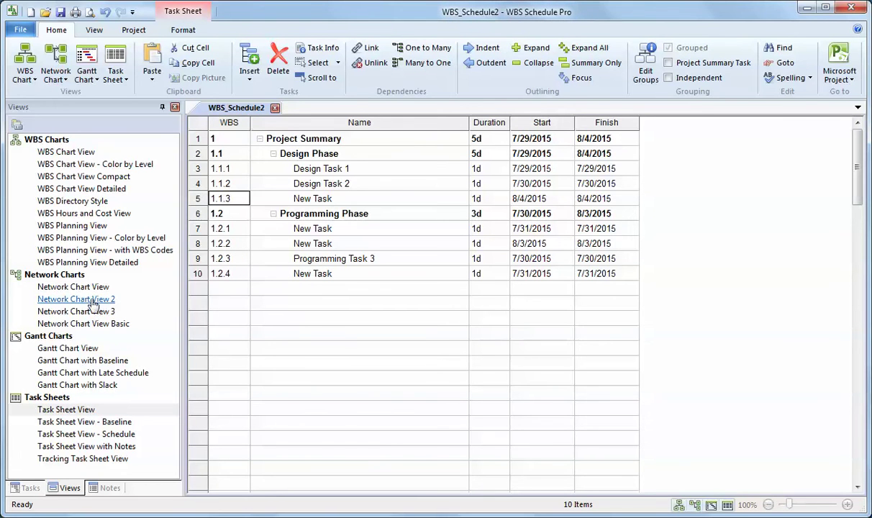
pyautogui.click(73, 286)
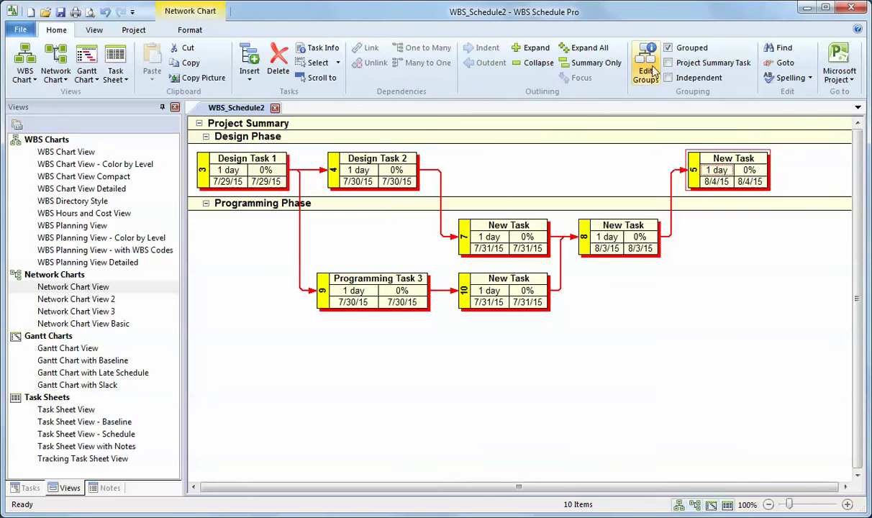
pyautogui.click(669, 48)
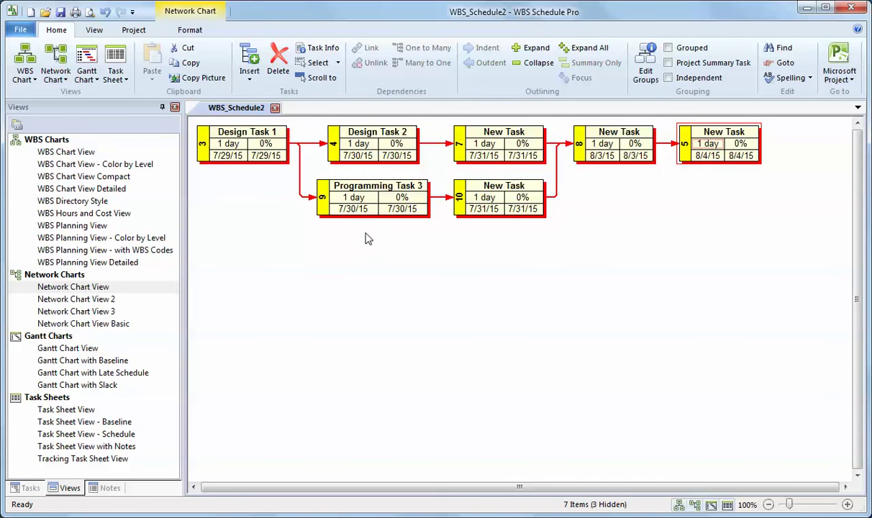
# Show the chart timescale, review its units keeping weeks, then turn the Timescale off.
pyautogui.click(190, 30)
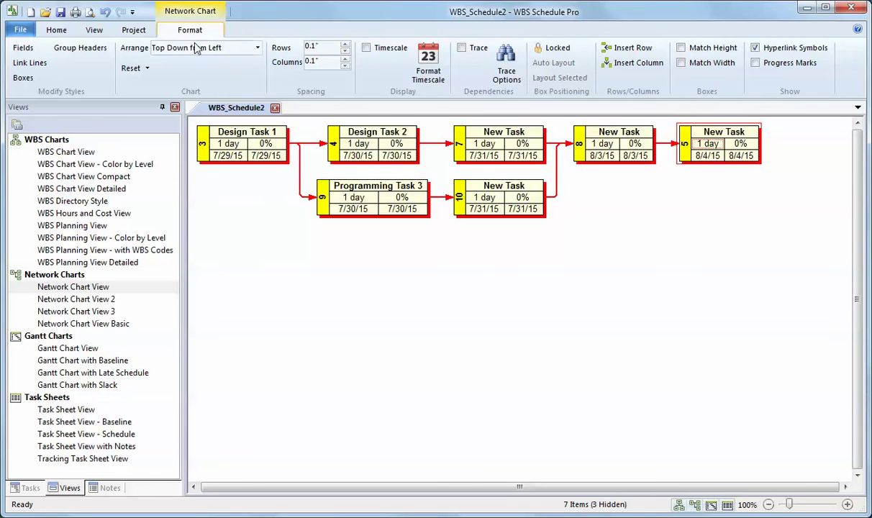
pyautogui.click(367, 48)
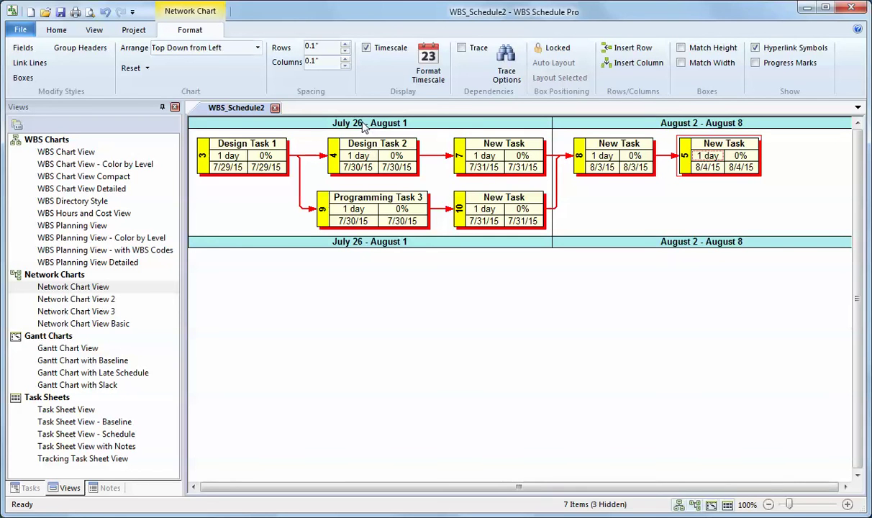
pyautogui.click(429, 65)
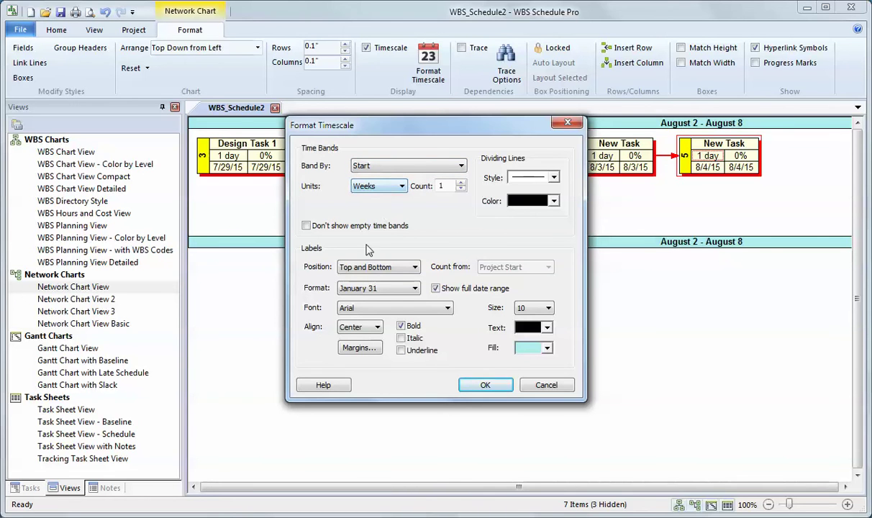
pyautogui.click(395, 188)
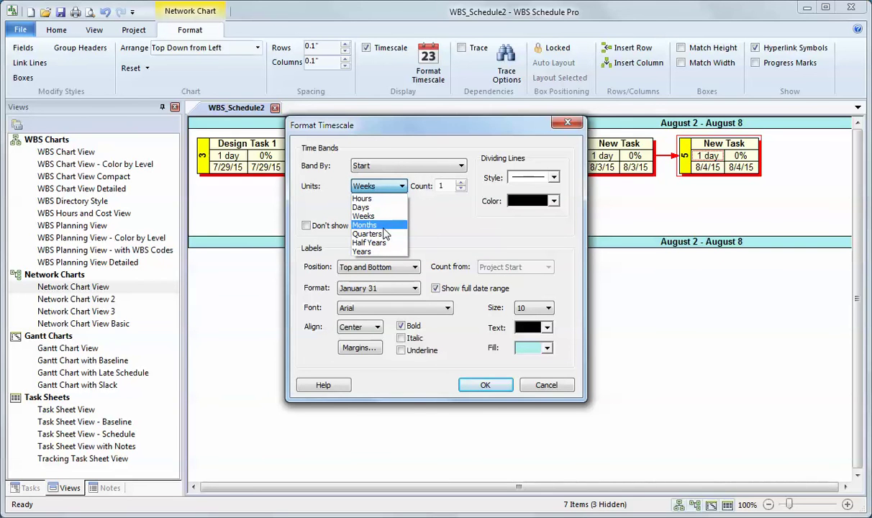
pyautogui.click(426, 223)
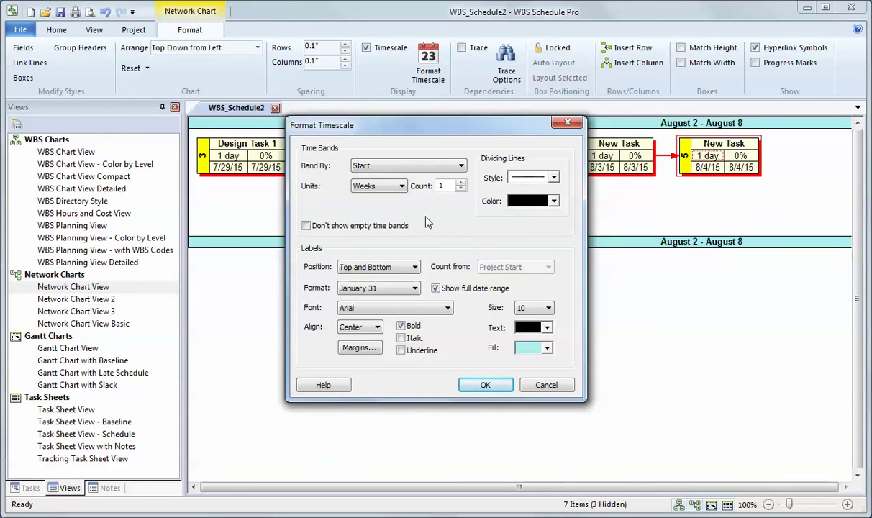
pyautogui.click(483, 385)
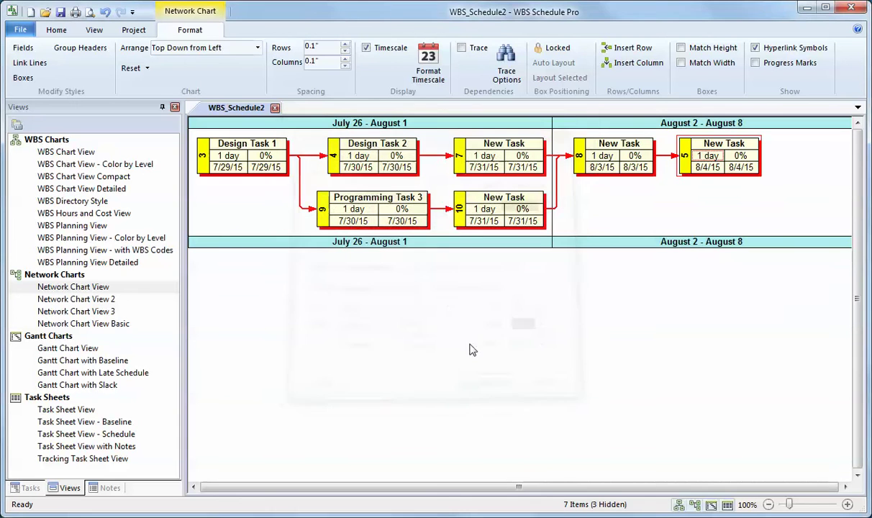
pyautogui.click(366, 49)
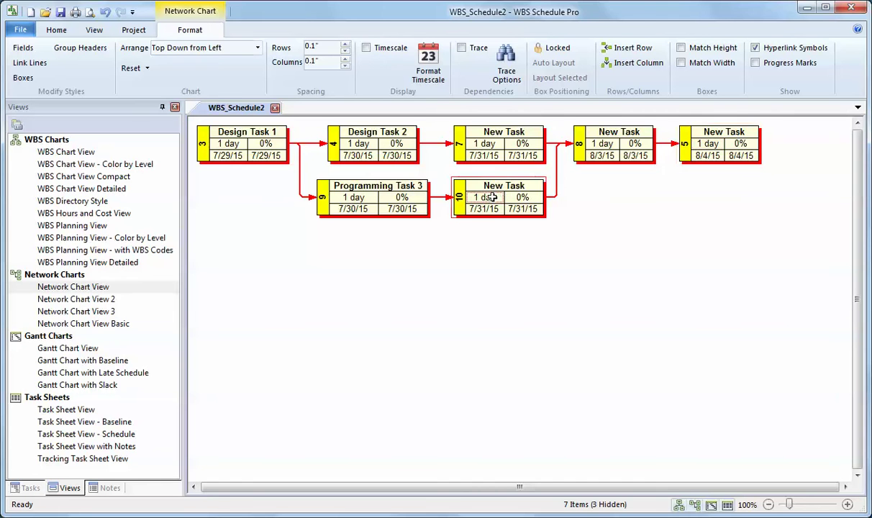
# Insert New Task 11 and drag out linked tasks 12, 13 and 14 converging on task 14.
pyautogui.press('Insert')
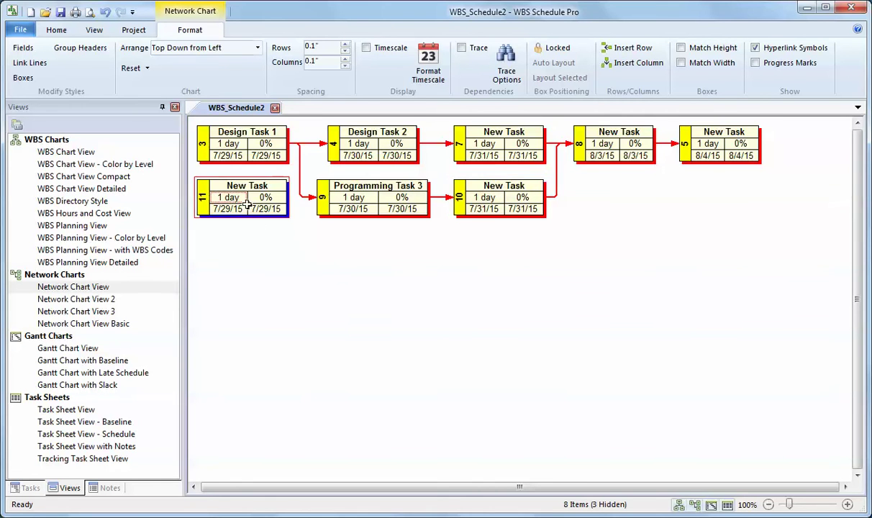
pyautogui.moveTo(243, 210); pyautogui.dragTo(450, 255)
pyautogui.moveTo(260, 261); pyautogui.dragTo(482, 249)
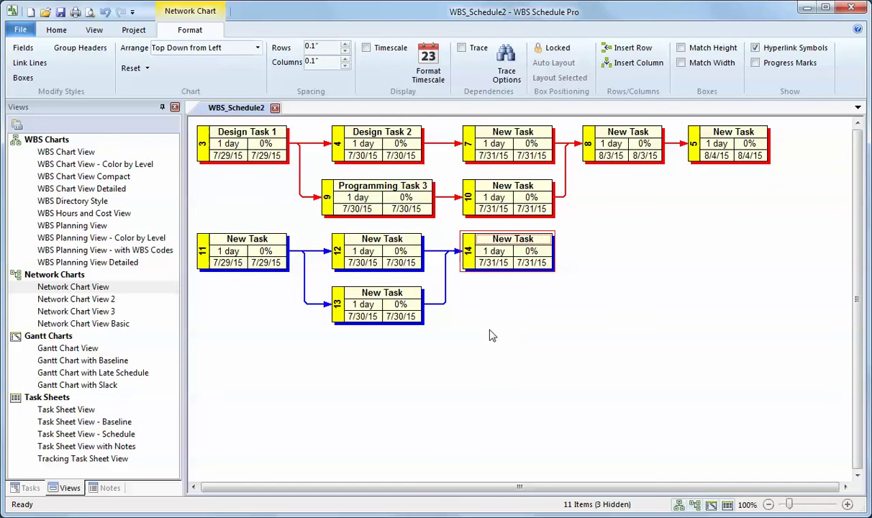
pyautogui.click(376, 187)
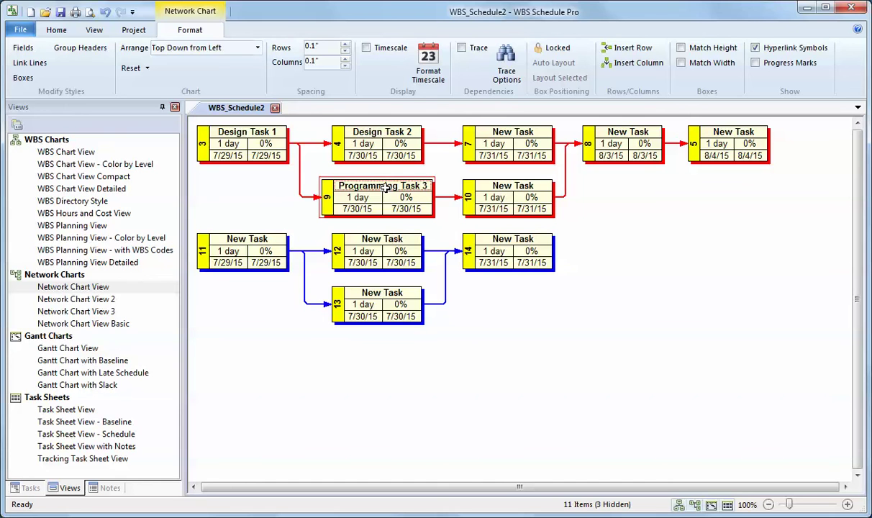
# Trace Programming Task 3 both forwards and backwards via Trace Options.
pyautogui.click(507, 58)
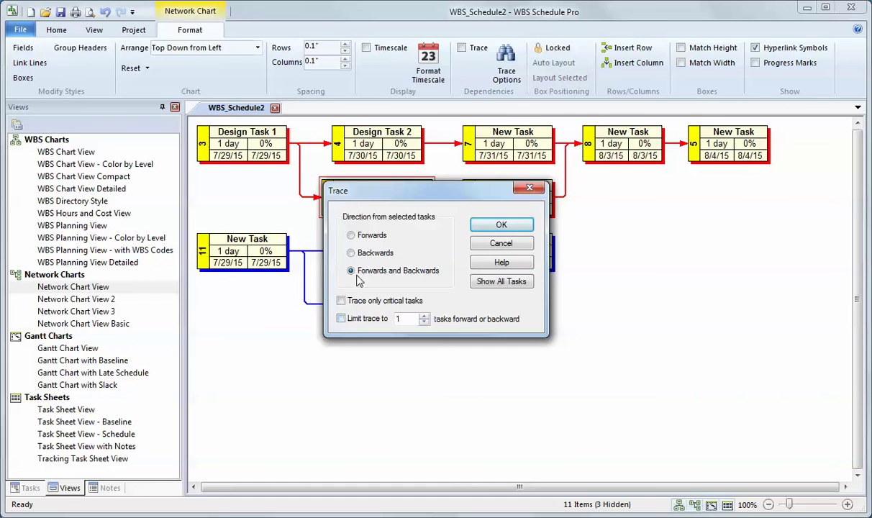
pyautogui.moveTo(393, 190); pyautogui.dragTo(437, 238)
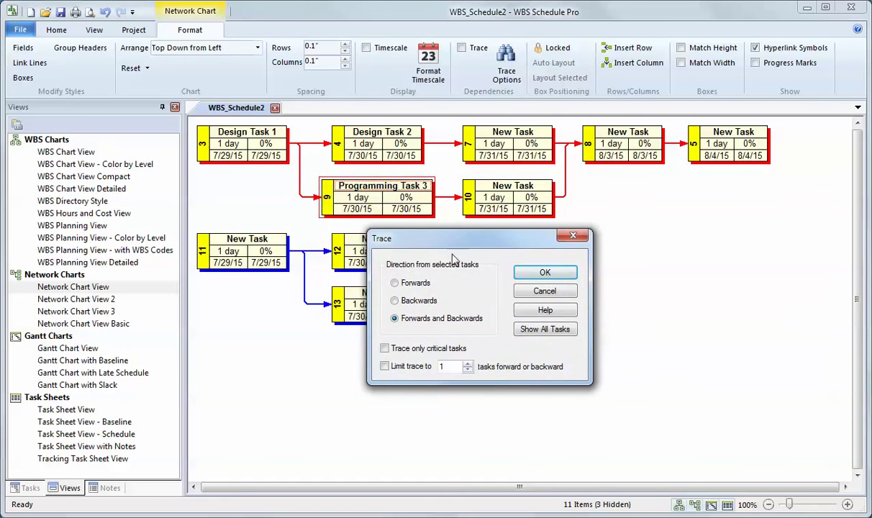
pyautogui.click(544, 274)
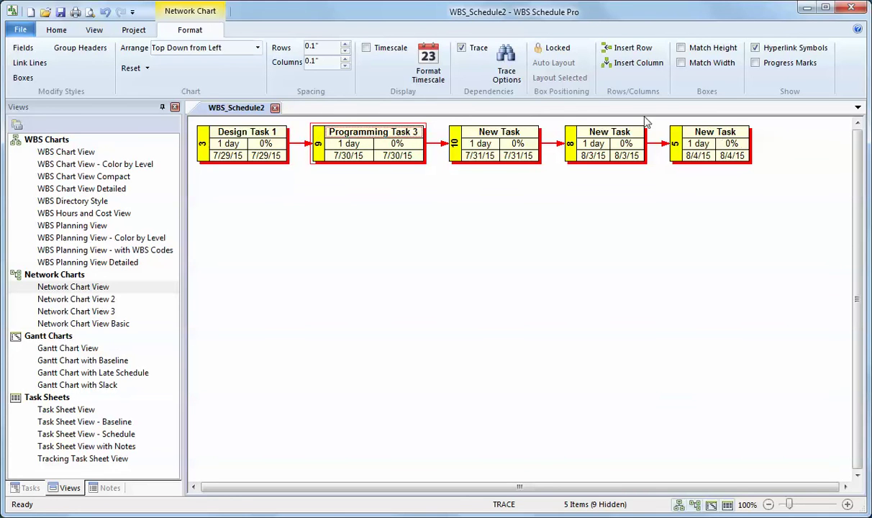
# Toggle the trace off, reselect Programming Task 3, retrace, then turn trace off again.
pyautogui.click(462, 48)
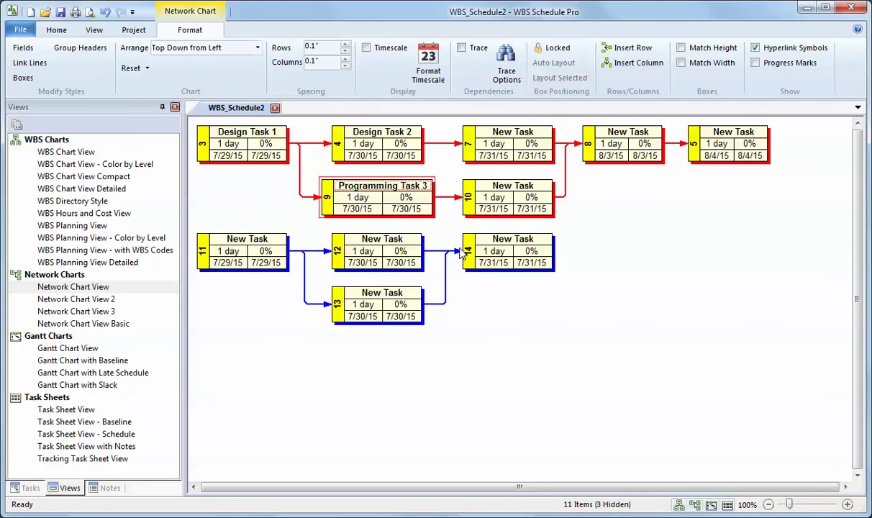
pyautogui.click(508, 136)
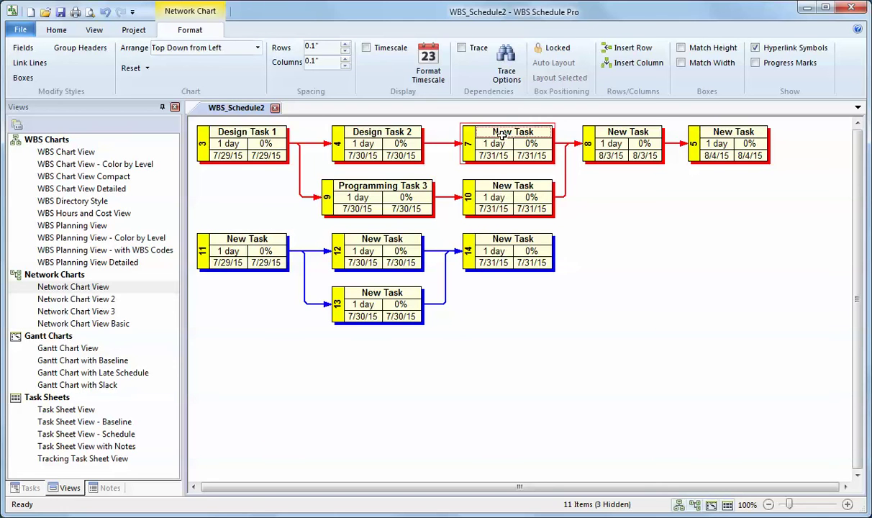
pyautogui.click(389, 137)
pyautogui.click(475, 138)
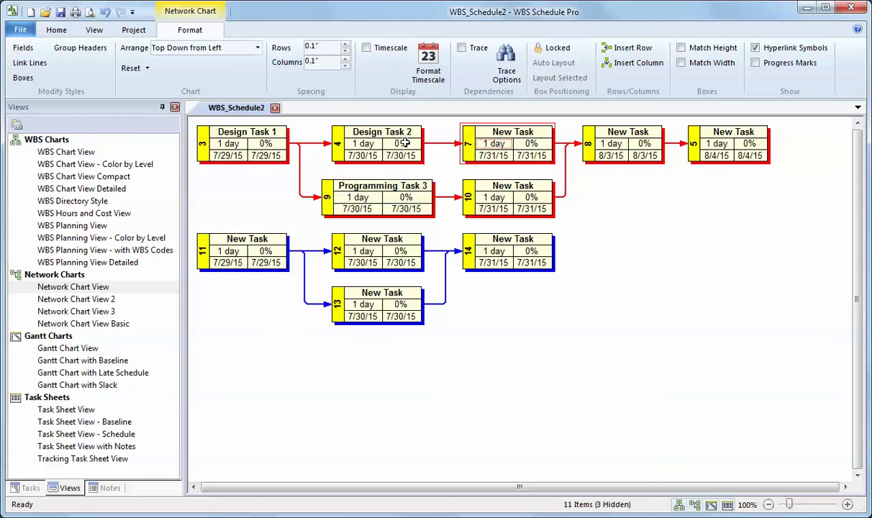
pyautogui.click(373, 184)
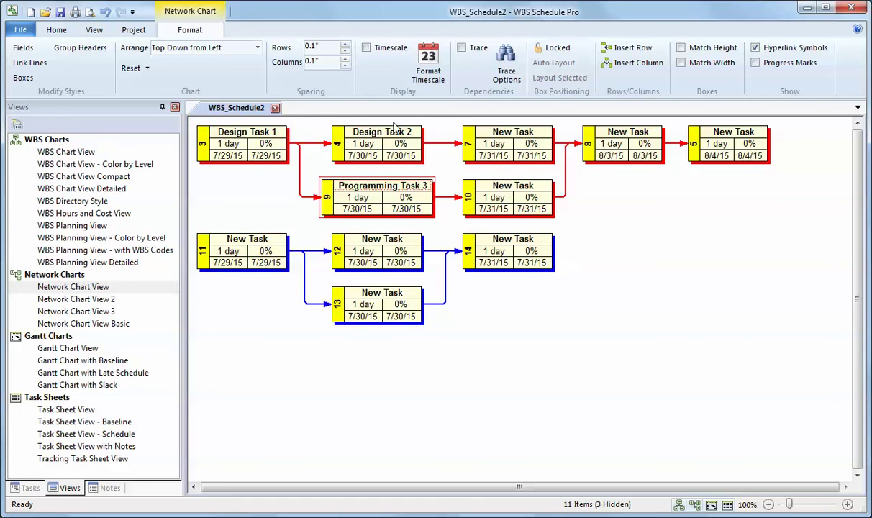
pyautogui.click(475, 50)
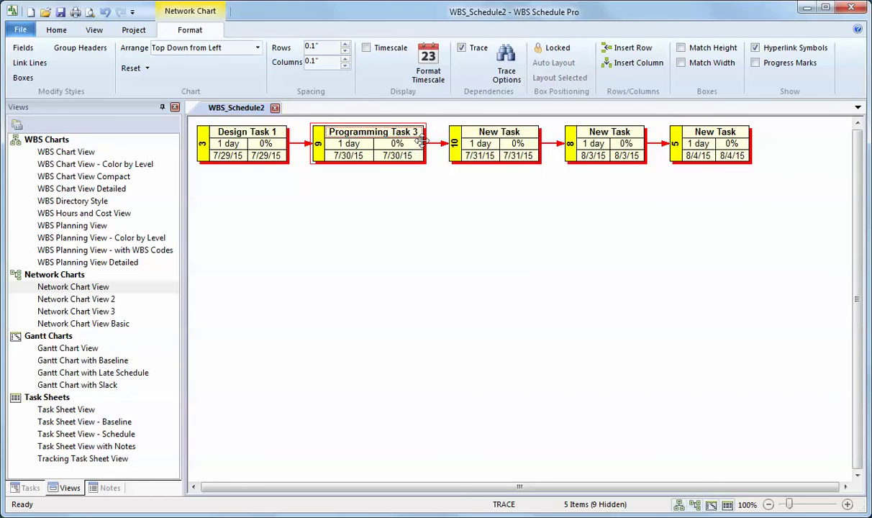
pyautogui.click(463, 49)
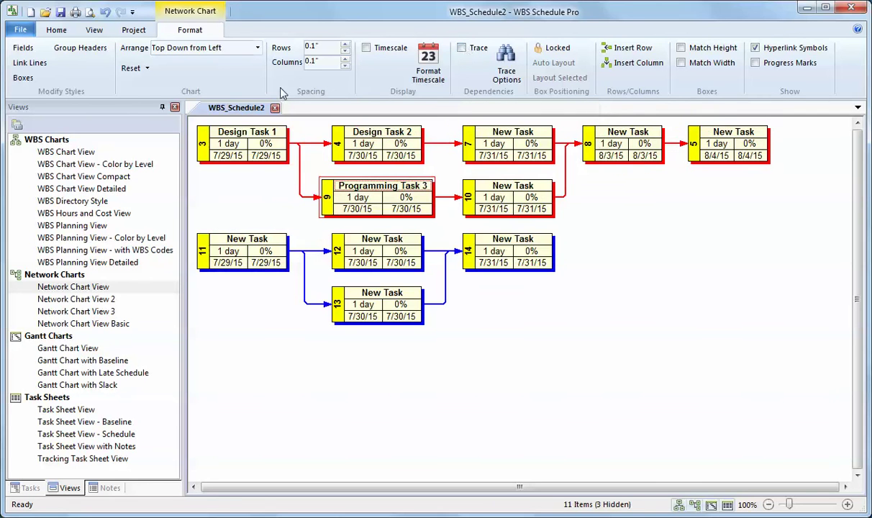
# In the box field layout, change the % Complete cell to the Cost field.
pyautogui.click(26, 51)
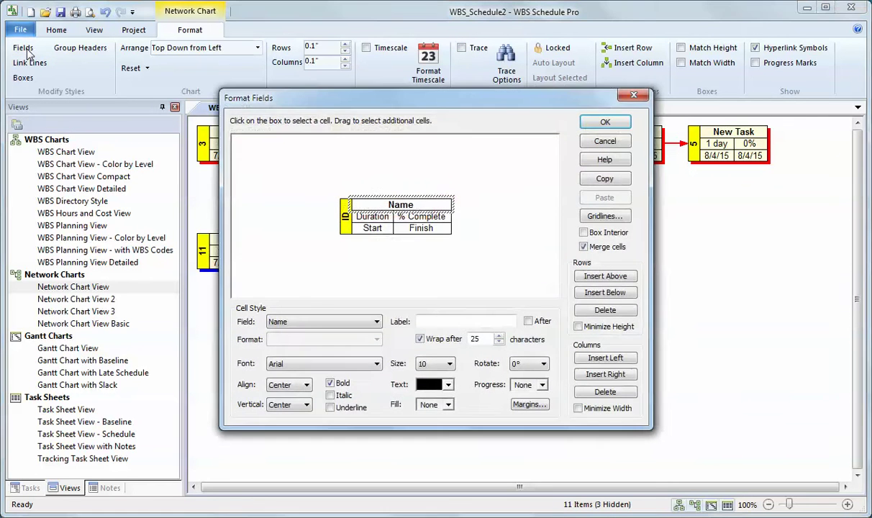
pyautogui.click(420, 216)
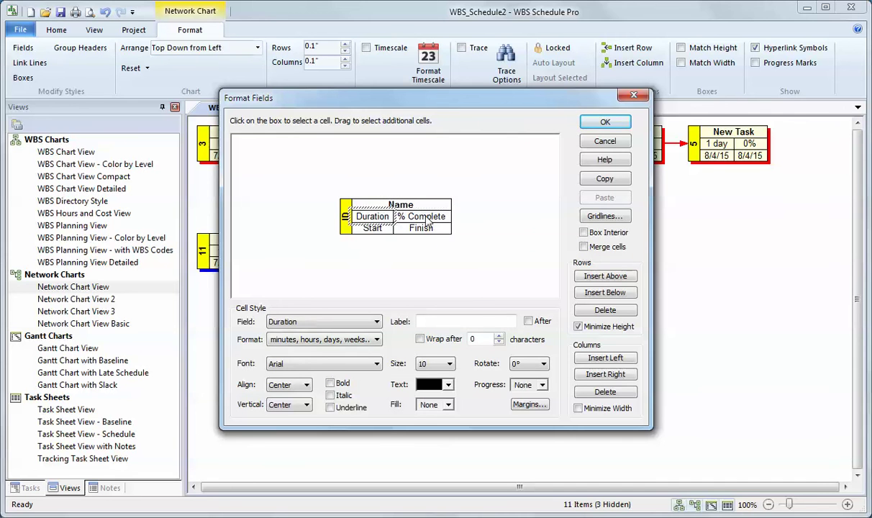
pyautogui.click(377, 321)
pyautogui.press('c')
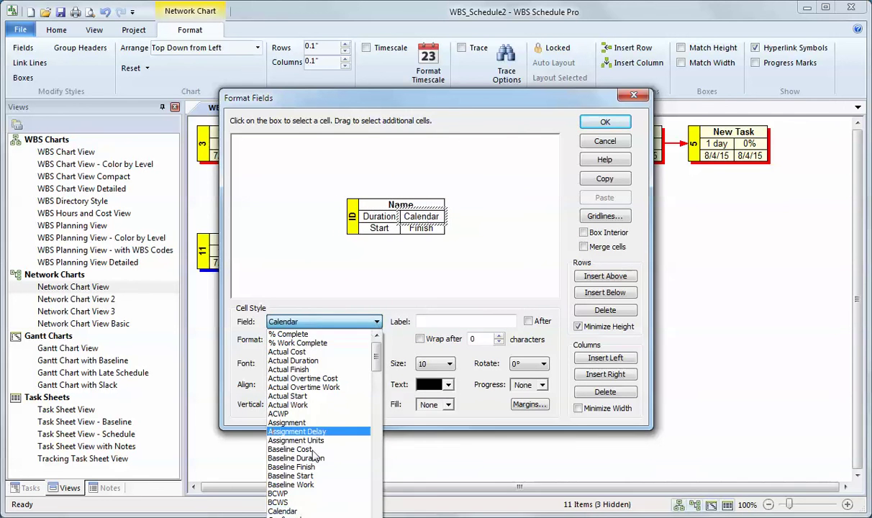
pyautogui.write('ost')
pyautogui.press('Return')
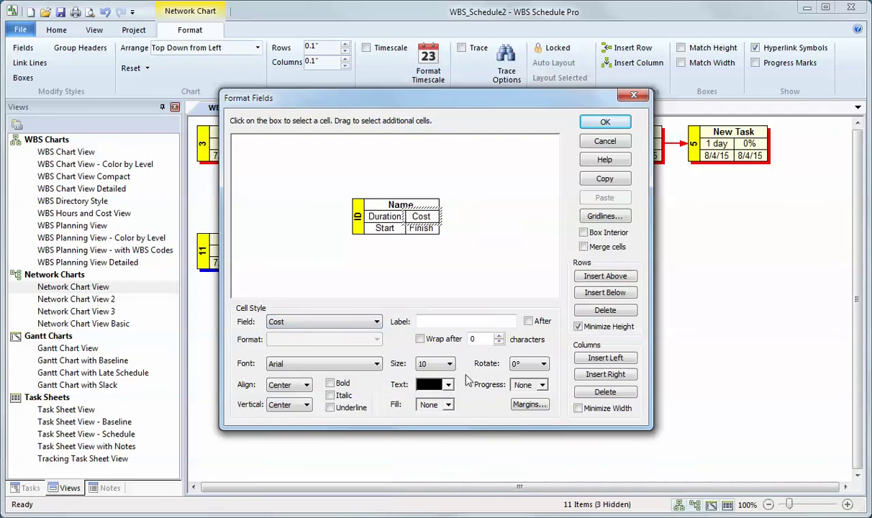
# Review the Duration, Start and Finish cells, keep Cost, and apply the box layout.
pyautogui.click(380, 217)
pyautogui.click(386, 227)
pyautogui.click(412, 228)
pyautogui.click(416, 217)
pyautogui.click(387, 217)
pyautogui.click(420, 217)
pyautogui.click(384, 217)
pyautogui.click(385, 228)
pyautogui.click(421, 228)
pyautogui.click(423, 218)
pyautogui.click(371, 322)
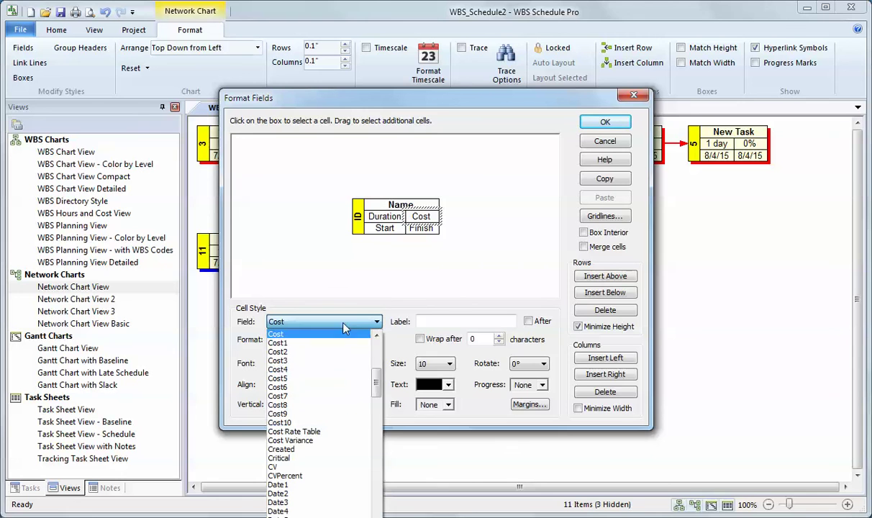
pyautogui.click(484, 182)
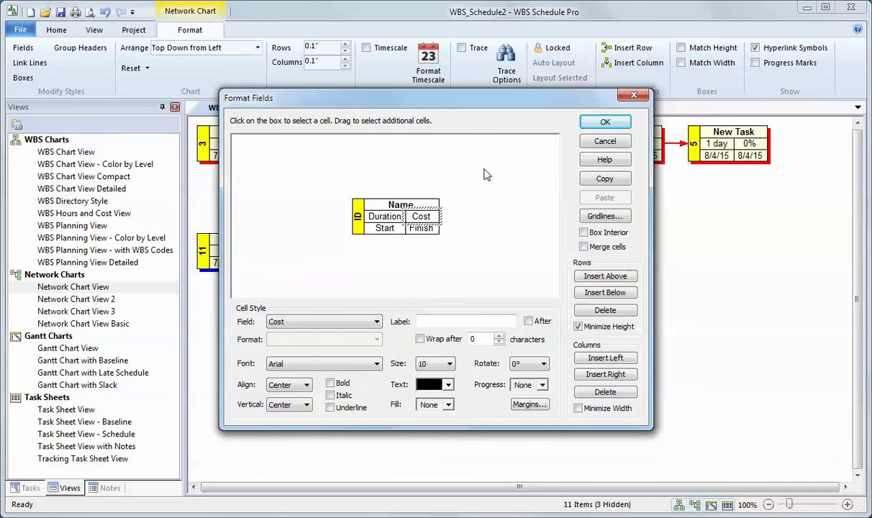
pyautogui.click(606, 123)
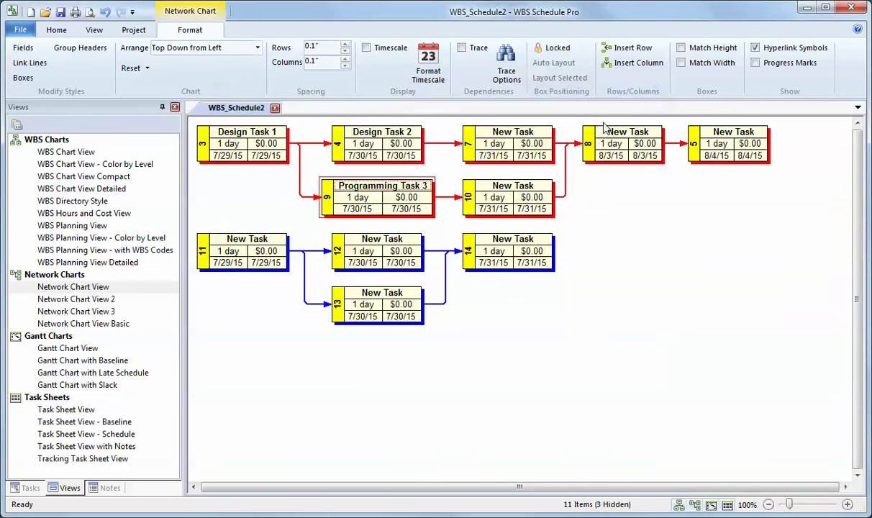
# Switch the dependency link lines to the diagonal style.
pyautogui.click(29, 64)
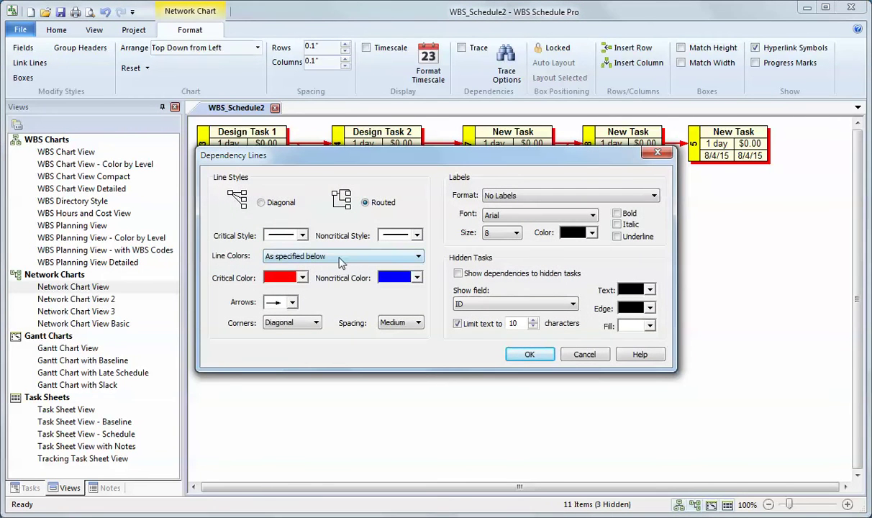
pyautogui.click(262, 203)
pyautogui.click(528, 354)
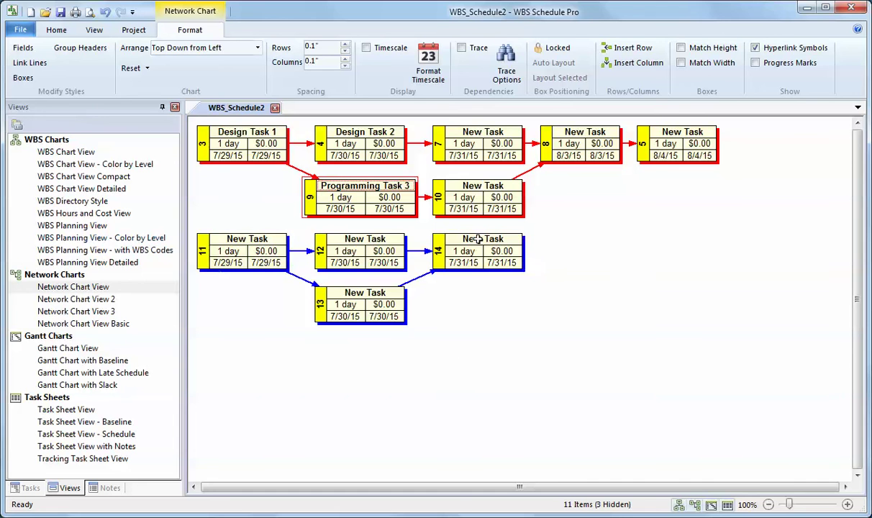
# Restore routed link lines and label links with the Dependency Type + Lag format.
pyautogui.click(29, 62)
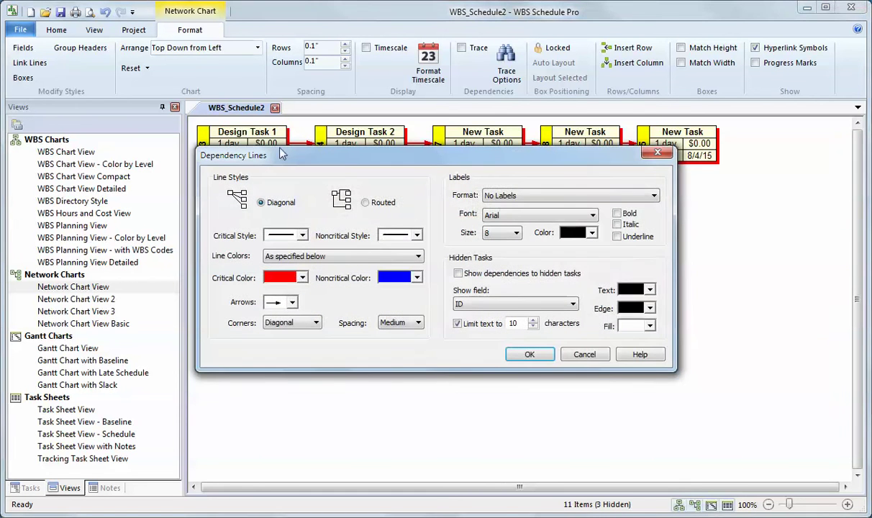
pyautogui.click(365, 202)
pyautogui.click(530, 196)
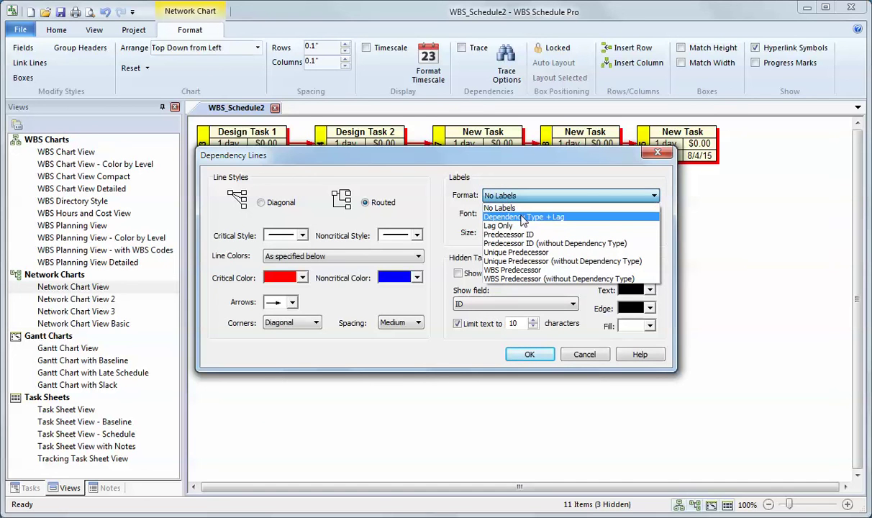
pyautogui.click(523, 218)
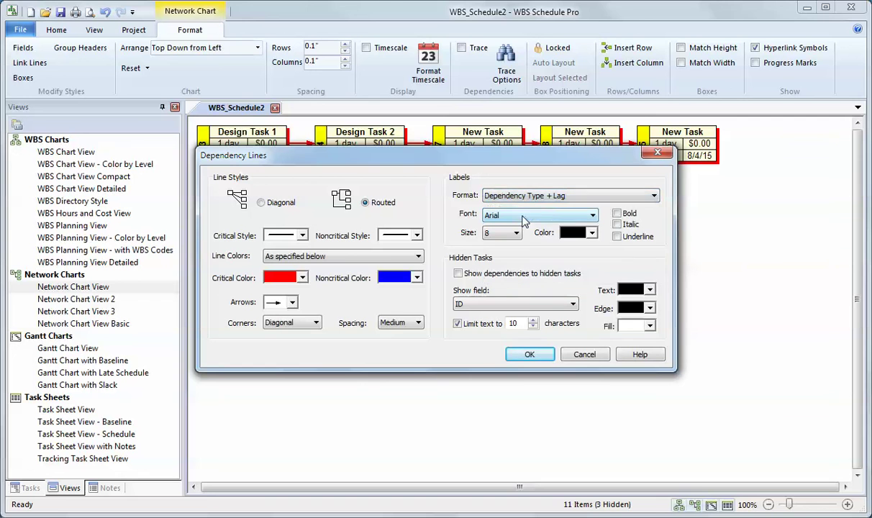
pyautogui.click(530, 354)
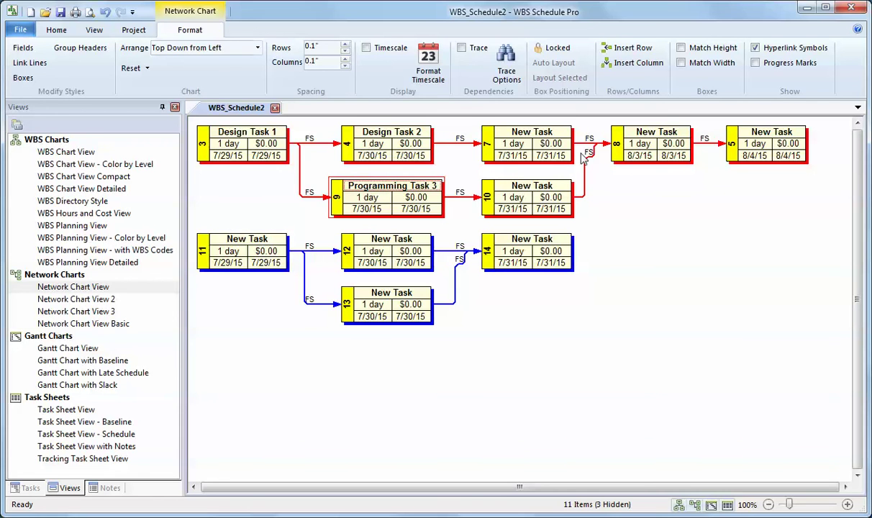
# Change Design Task 2's link to task 7 to start-to-start with a 1-day lag.
pyautogui.click(401, 142)
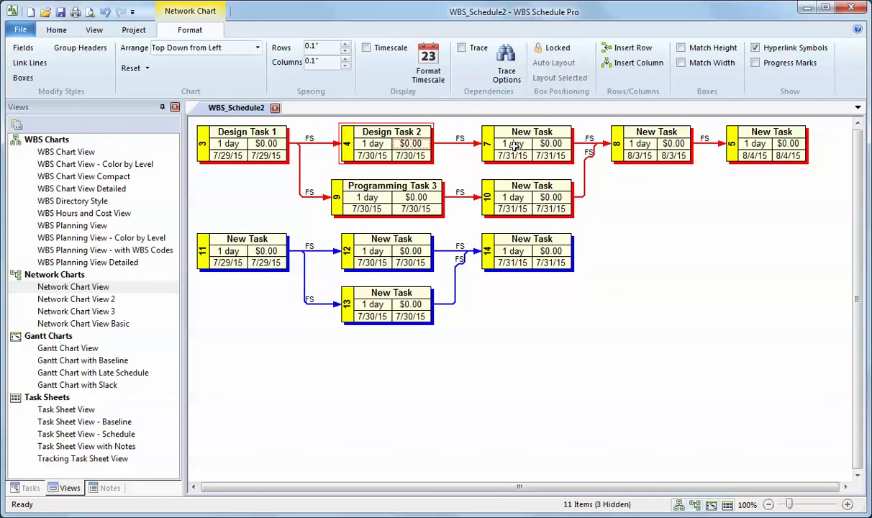
pyautogui.doubleClick(455, 144)
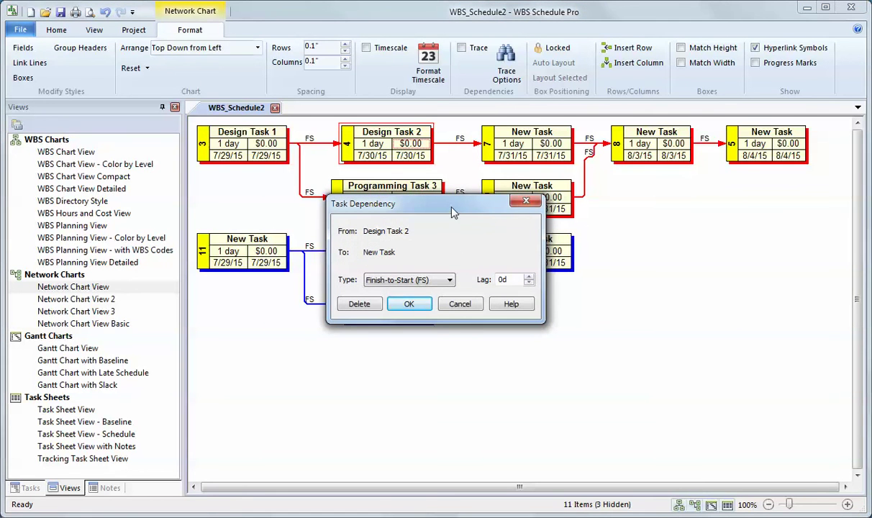
pyautogui.click(450, 281)
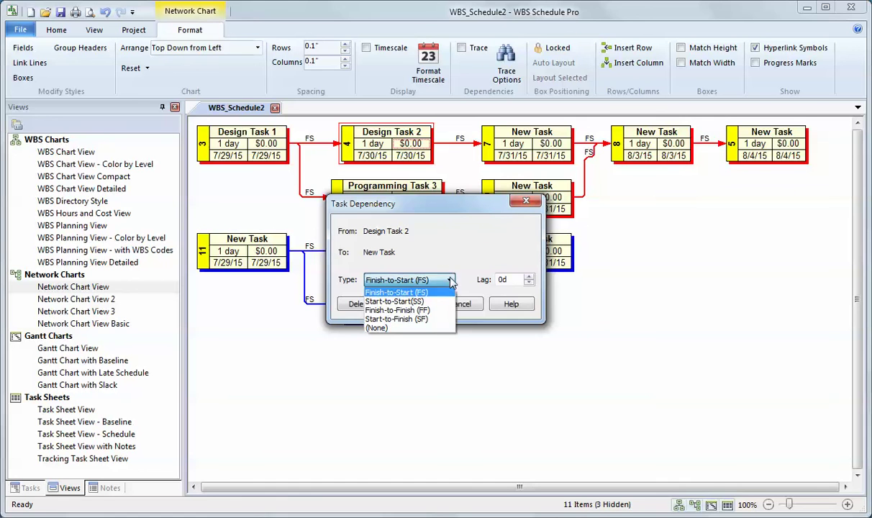
pyautogui.click(407, 302)
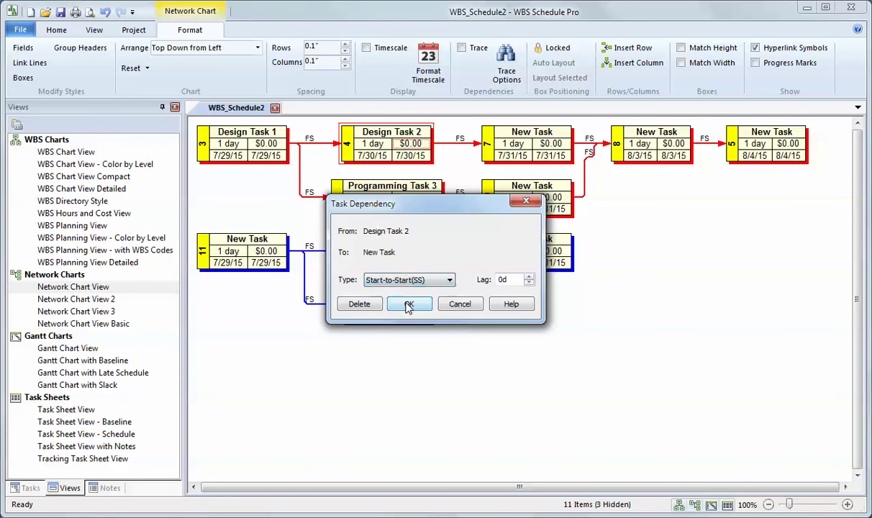
pyautogui.click(530, 278)
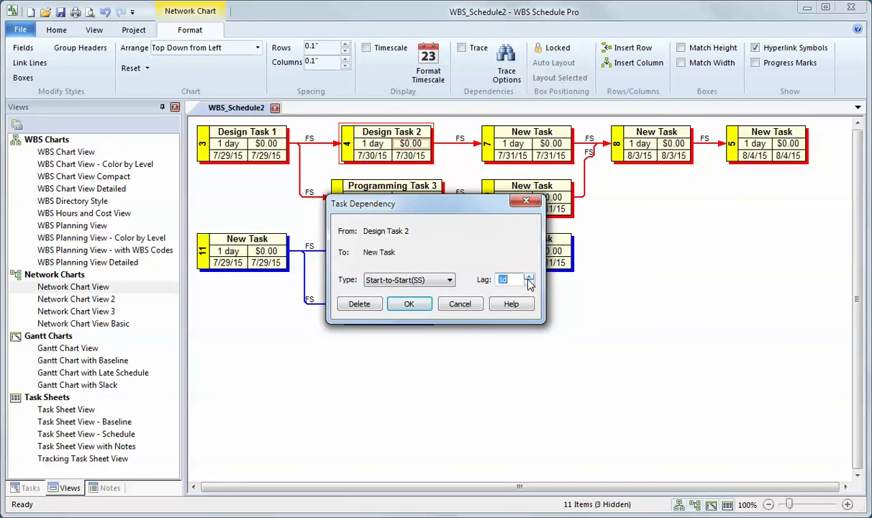
pyautogui.click(408, 305)
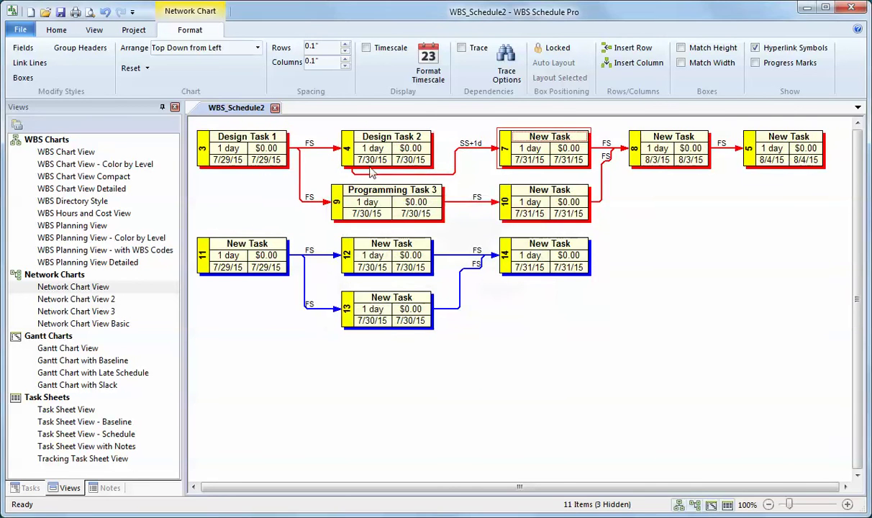
# Set Design Task 2's duration to 5 days.
pyautogui.click(348, 140)
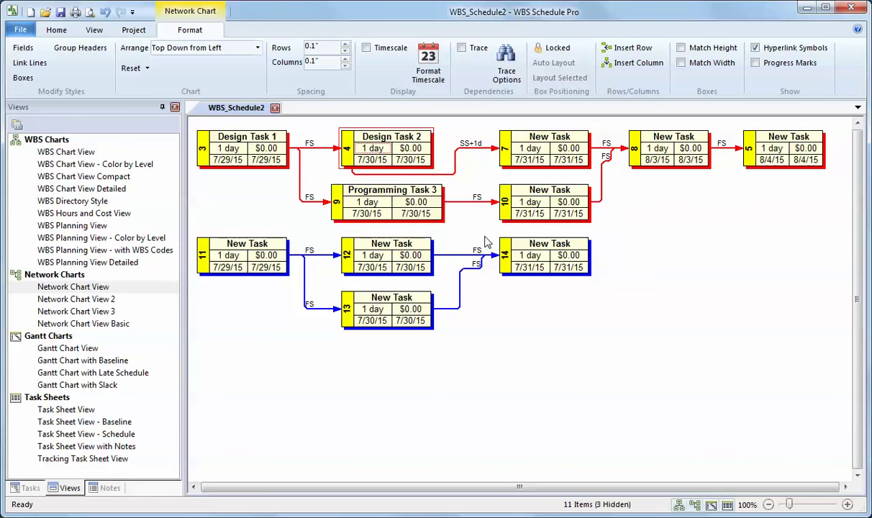
pyautogui.write('5')
pyautogui.press('Return')
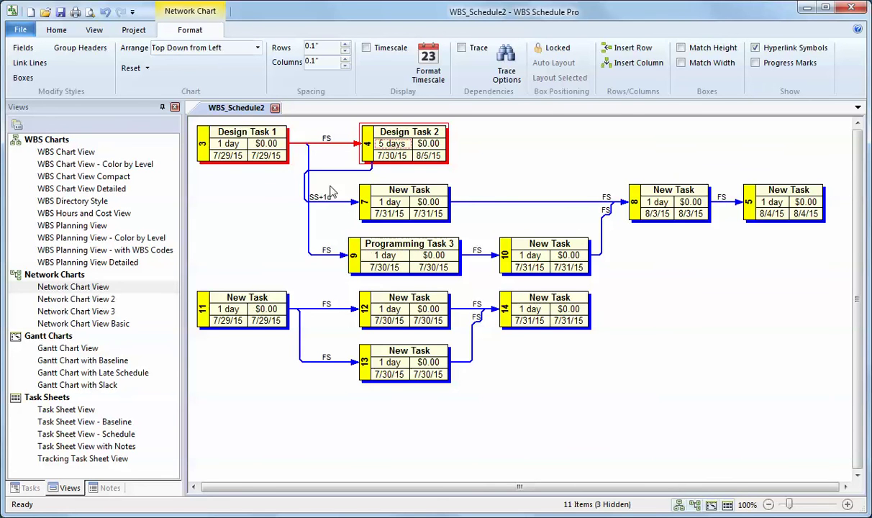
# Set the Link Lines label format to No Labels.
pyautogui.click(30, 63)
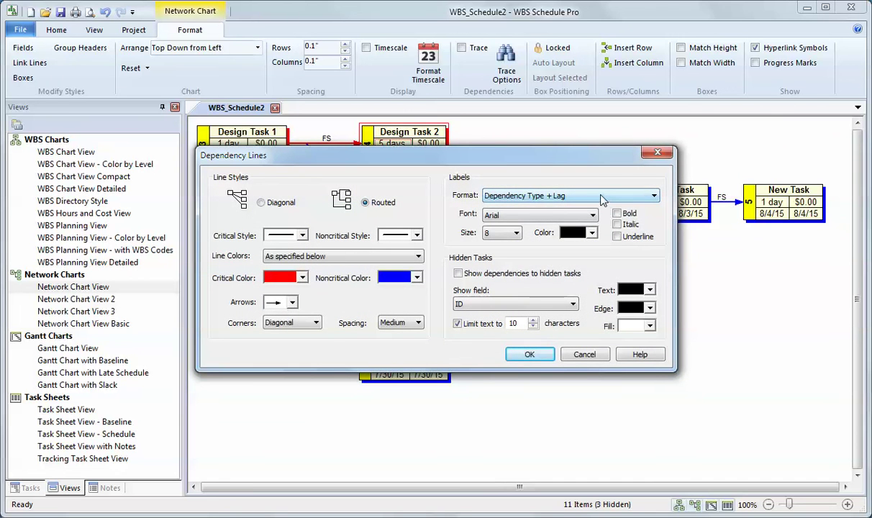
pyautogui.click(602, 196)
pyautogui.click(515, 209)
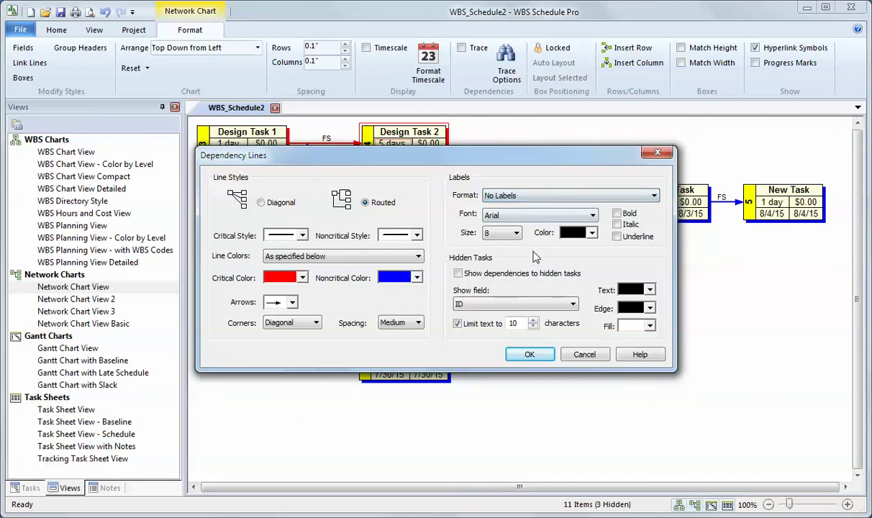
pyautogui.click(528, 355)
# Review the Boxes Fill and Borders settings and close without changes.
pyautogui.click(22, 79)
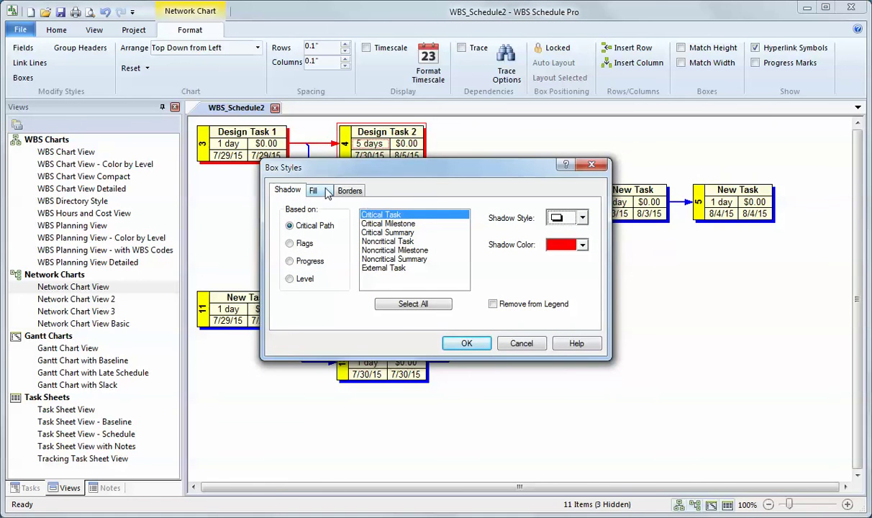
pyautogui.click(321, 192)
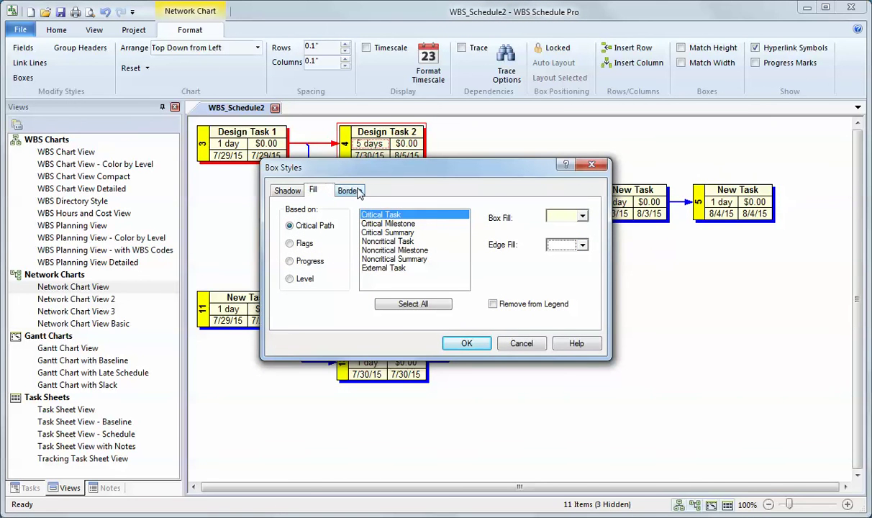
pyautogui.click(352, 192)
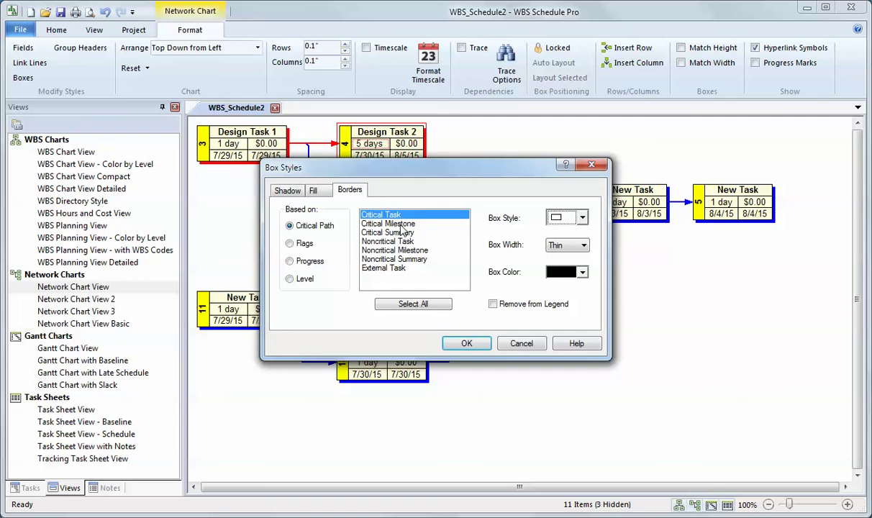
pyautogui.click(454, 344)
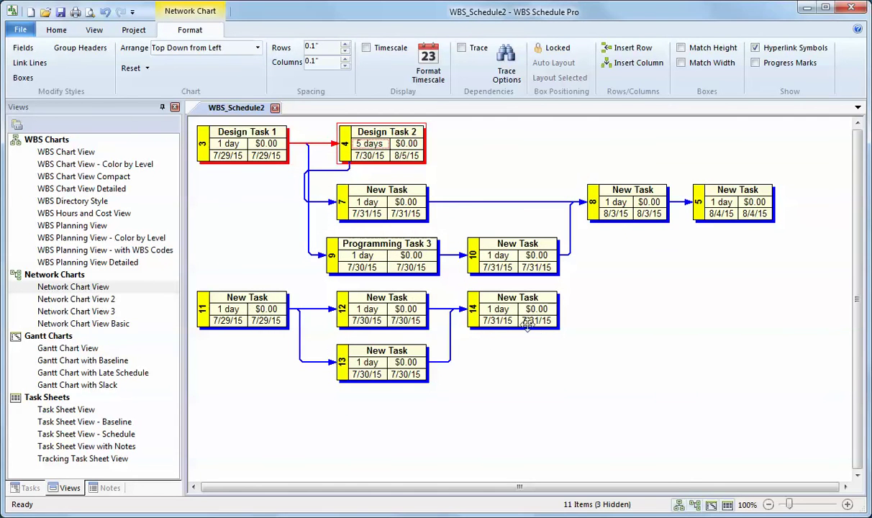
# Turn on Grouped to show phase bands and move task 14 to the right end of its row.
pyautogui.click(56, 30)
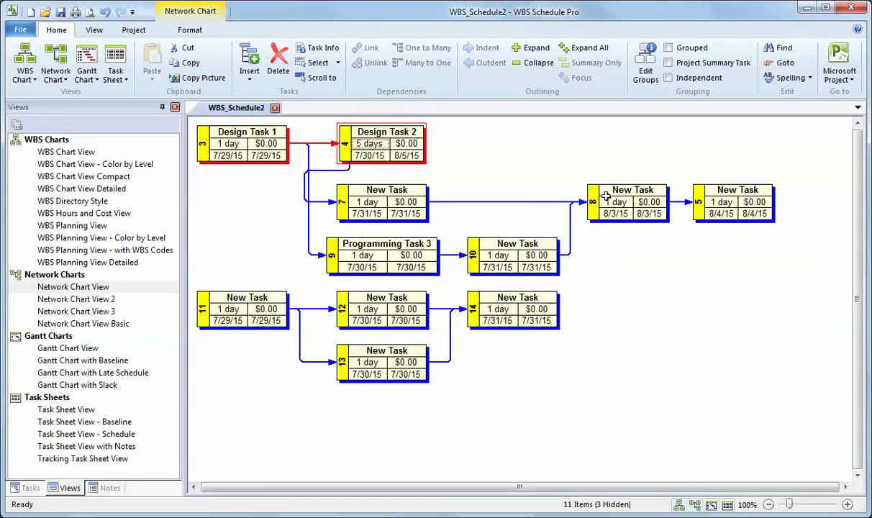
pyautogui.click(669, 48)
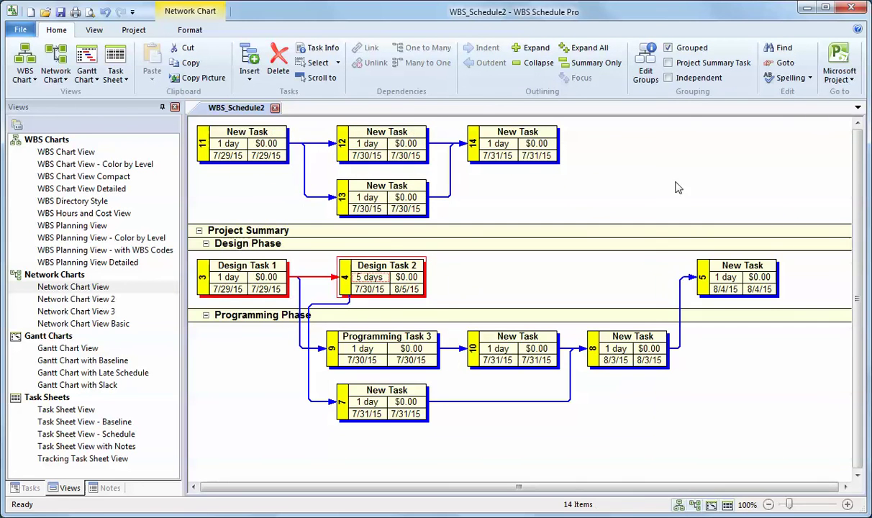
pyautogui.click(554, 144)
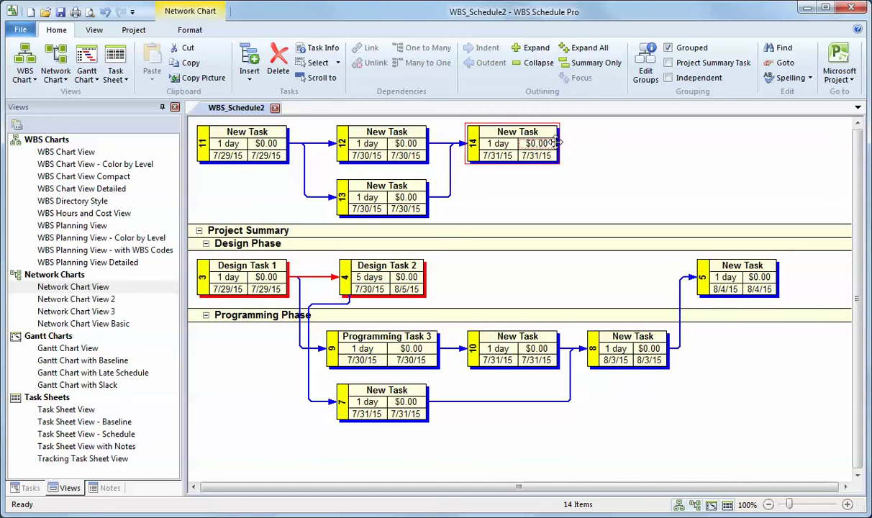
pyautogui.moveTo(554, 143); pyautogui.dragTo(783, 145)
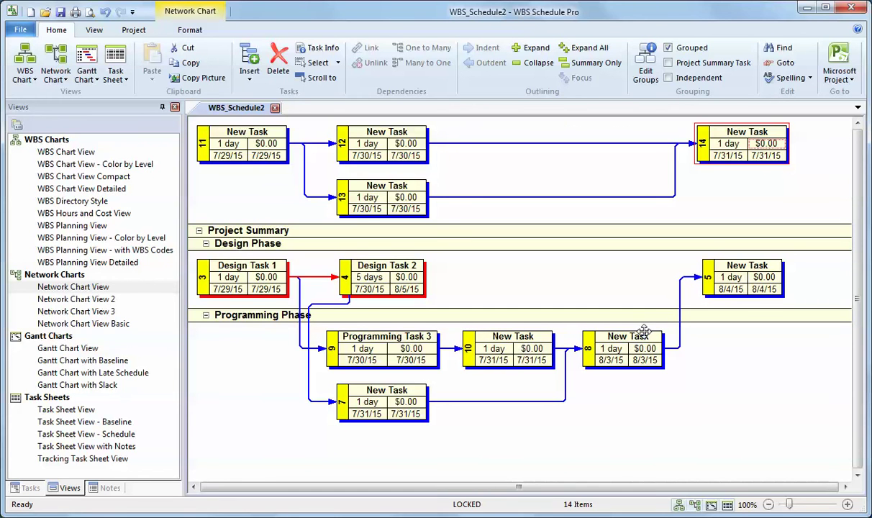
# Move task 8 down into task 7's row and create a new task linked after it.
pyautogui.moveTo(645, 331); pyautogui.dragTo(656, 448)
pyautogui.moveTo(635, 393); pyautogui.dragTo(638, 449)
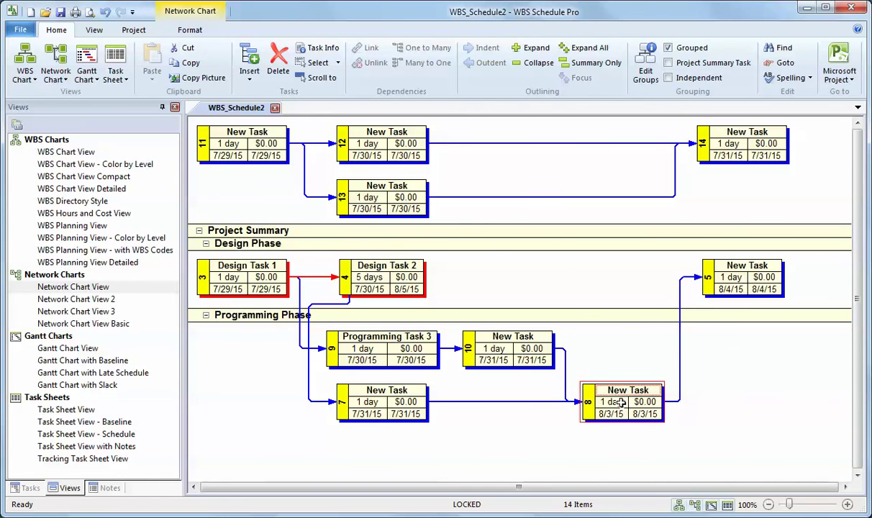
pyautogui.moveTo(620, 403); pyautogui.dragTo(248, 452)
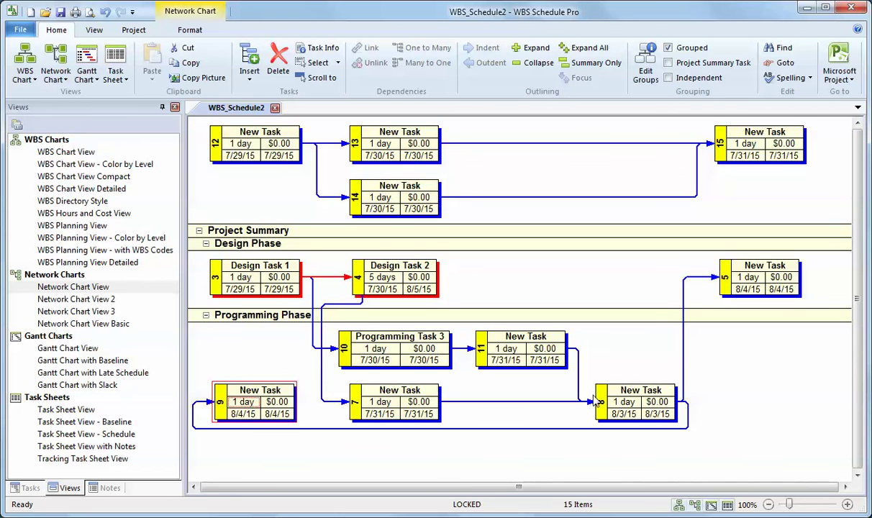
# Select the new task 9 and switch Auto Layout back on to reposition the boxes.
pyautogui.click(248, 403)
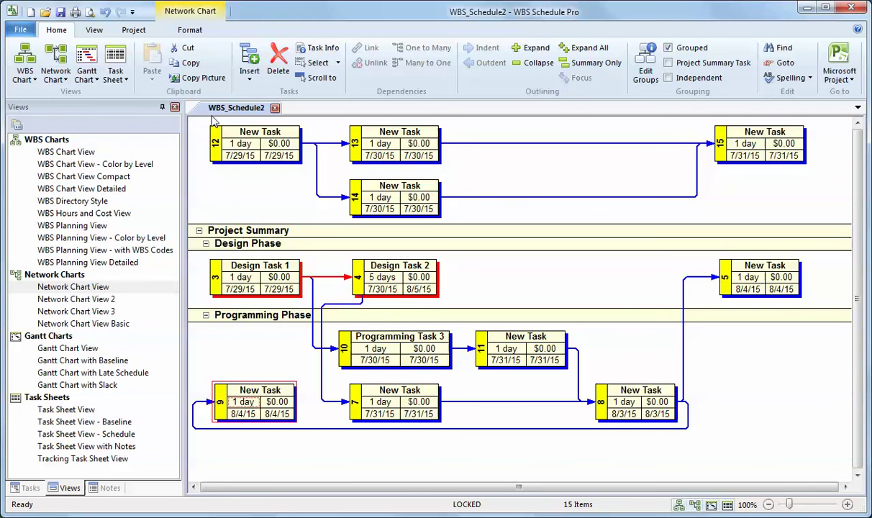
pyautogui.click(190, 31)
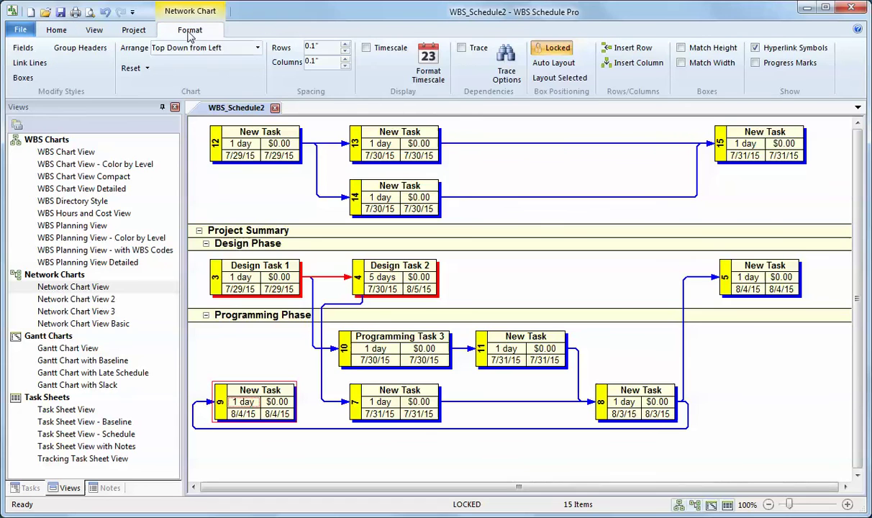
pyautogui.click(555, 64)
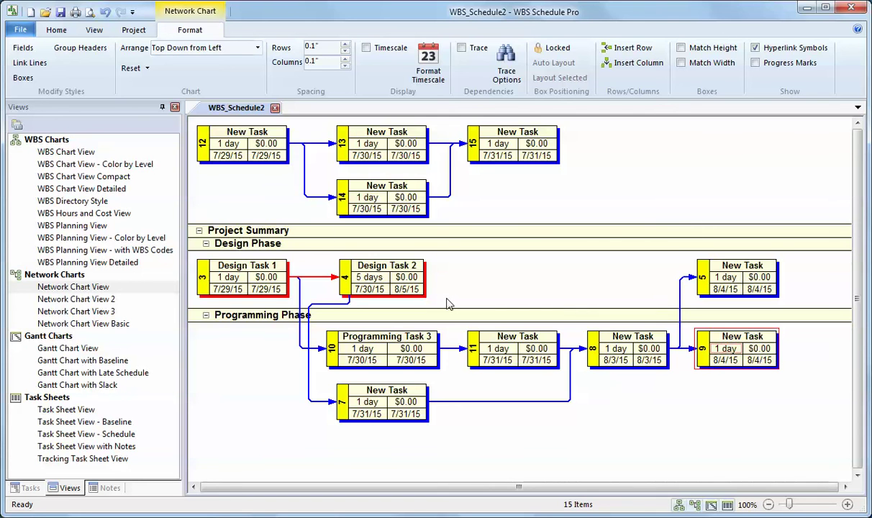
pyautogui.click(52, 32)
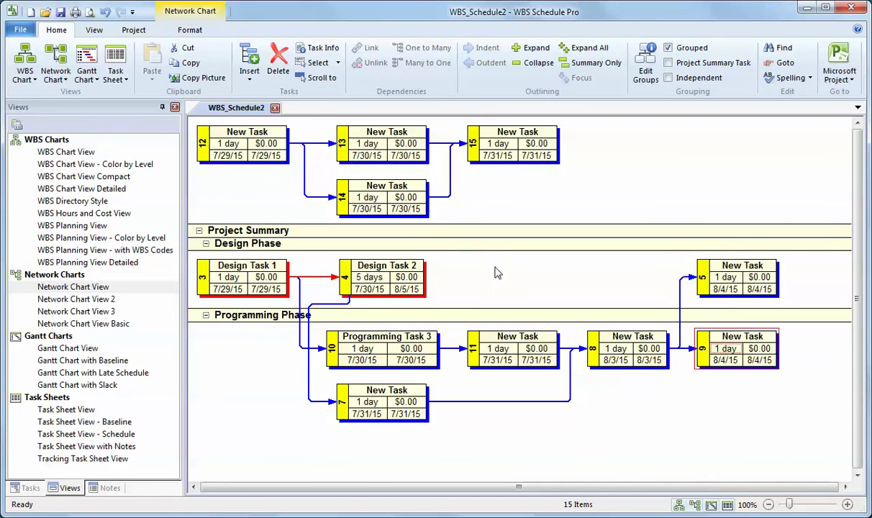